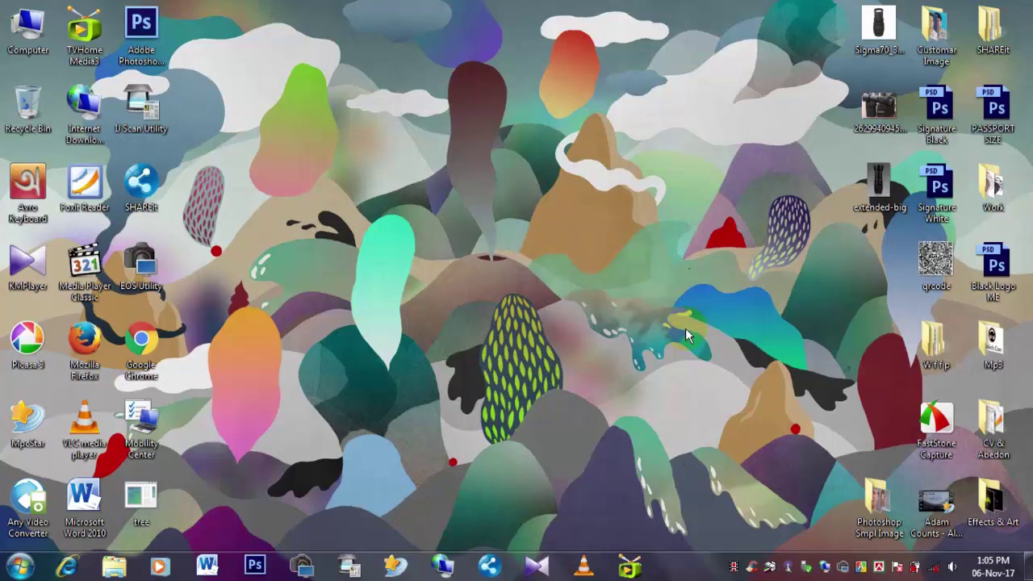
Launch Adobe Photoshop CS6 from its desktop icon
double_click(142, 32)
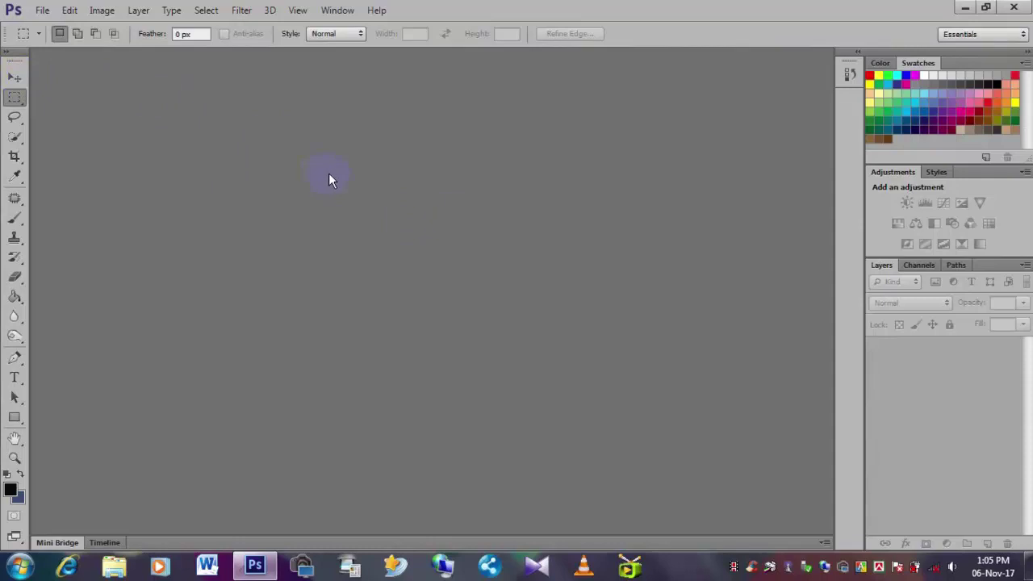
Open the skin-smooth-pic3 portrait from the Photoshop Smpl Image folder
left_click(15, 78)
left_click(41, 11)
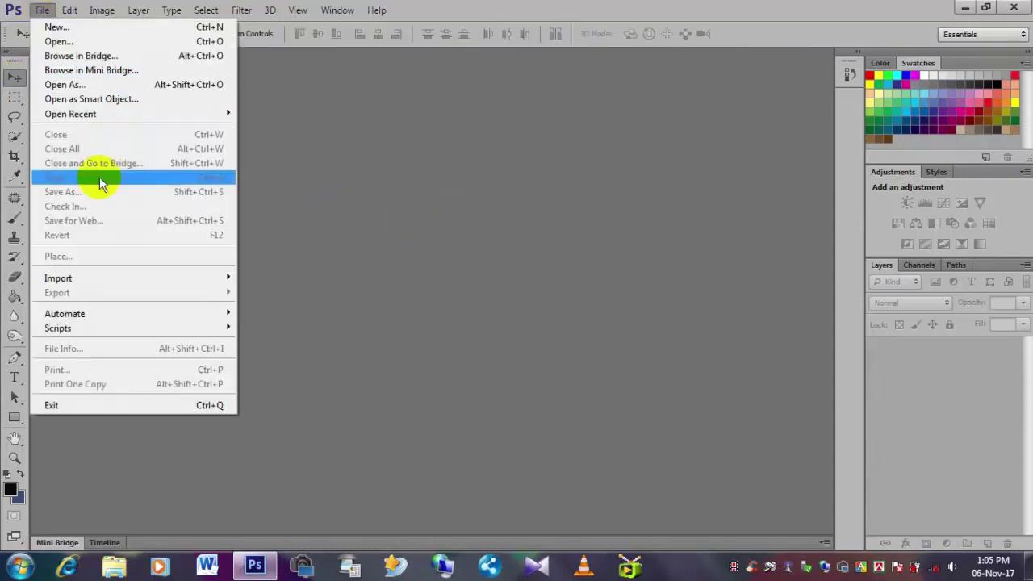
left_click(111, 40)
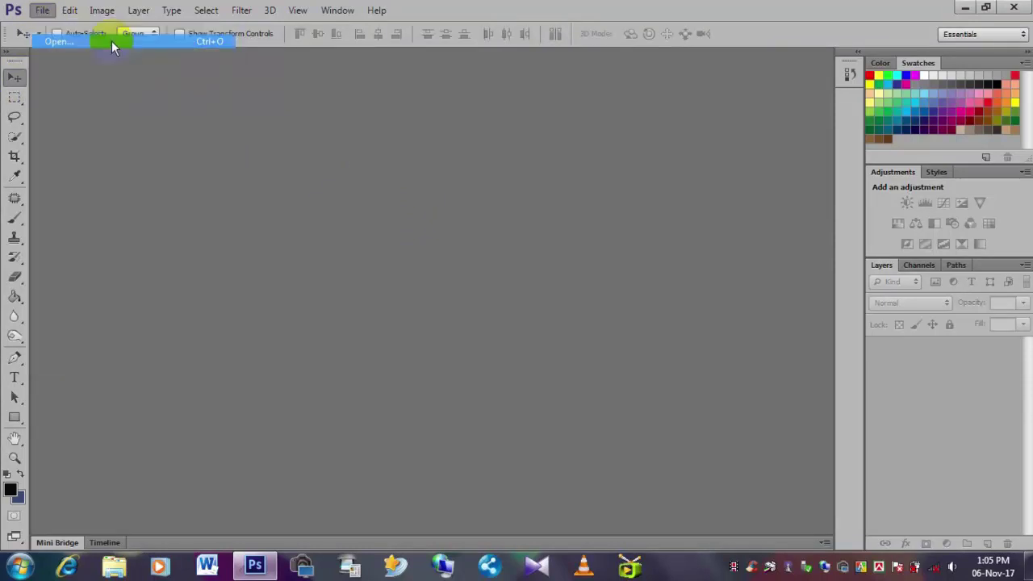
left_click(663, 272)
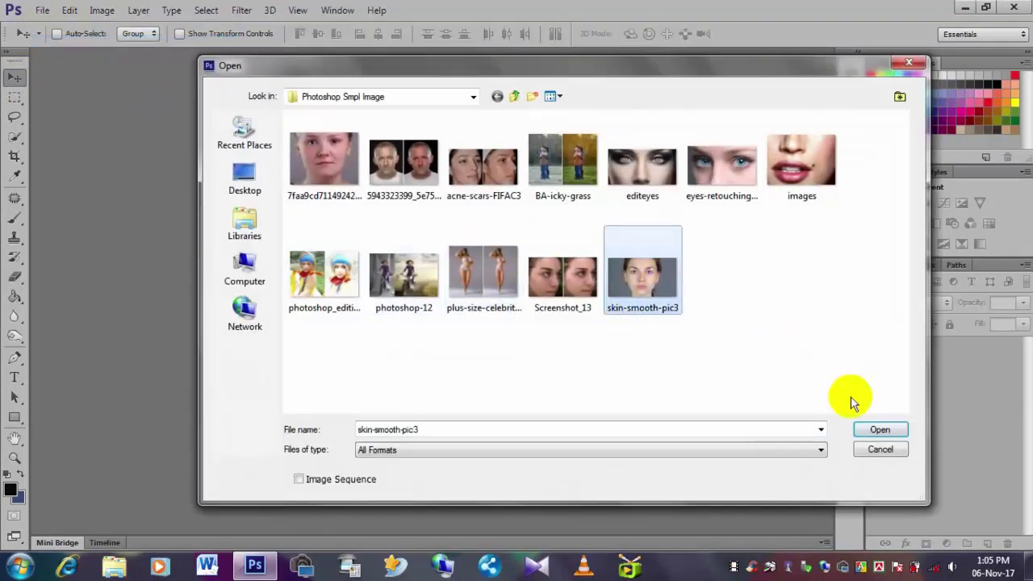
left_click(880, 429)
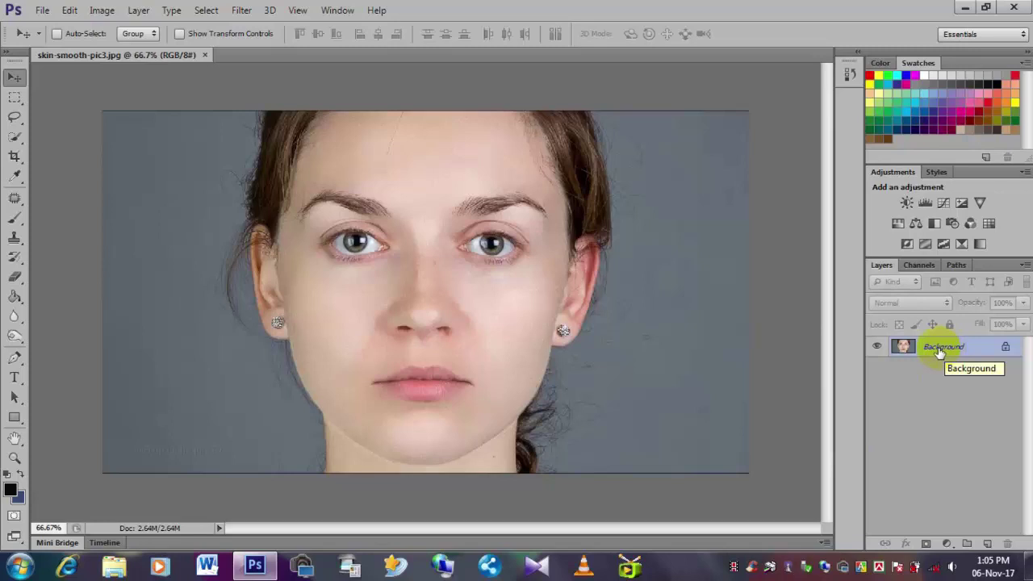
Duplicate the Background layer as Background copy, then reselect the original Background
left_click_drag(953, 348, 988, 542)
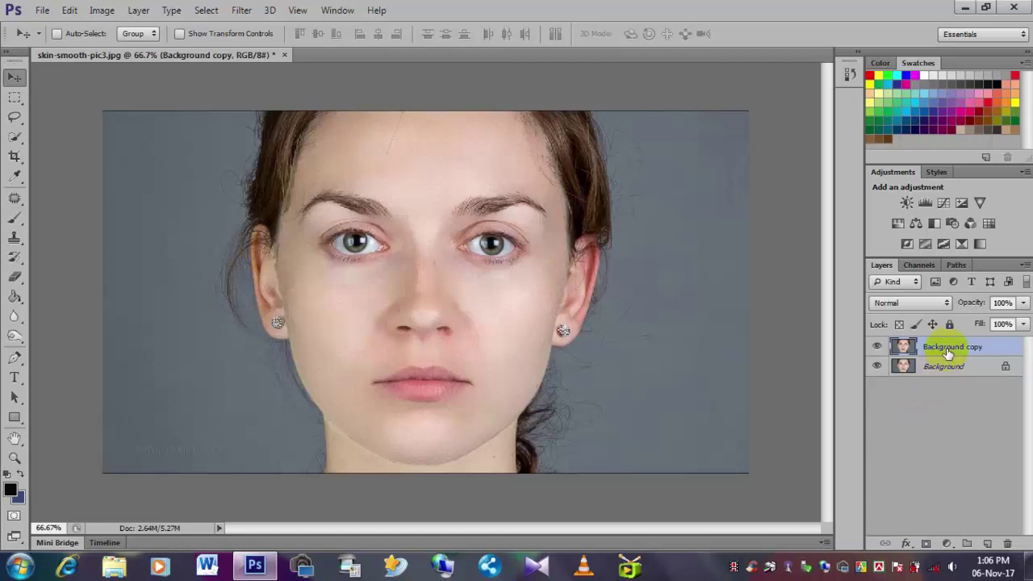
left_click(939, 369)
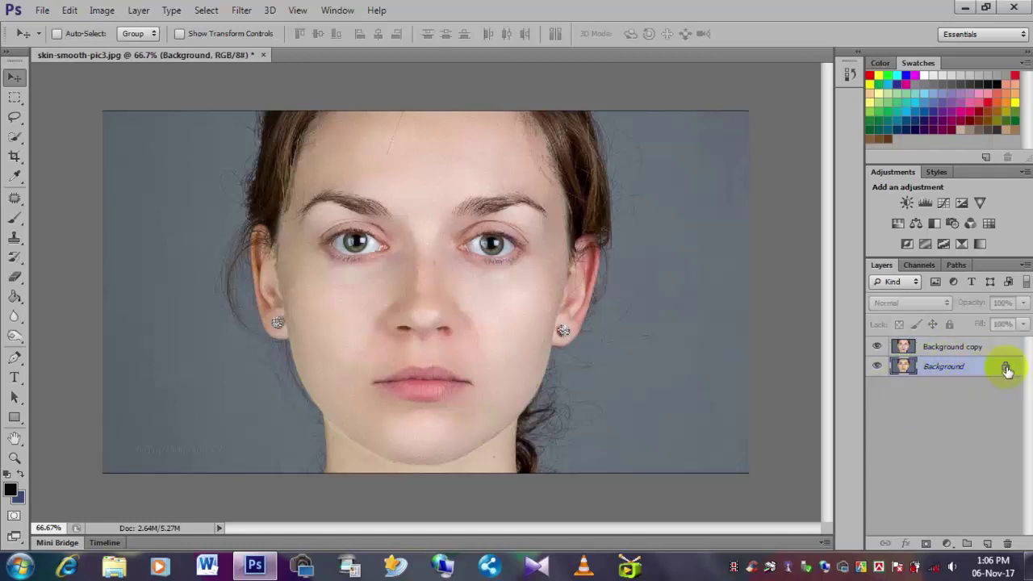
Hide the Background layer, make Background copy active, and start zooming on the left eye
left_click(877, 369)
left_click(922, 347)
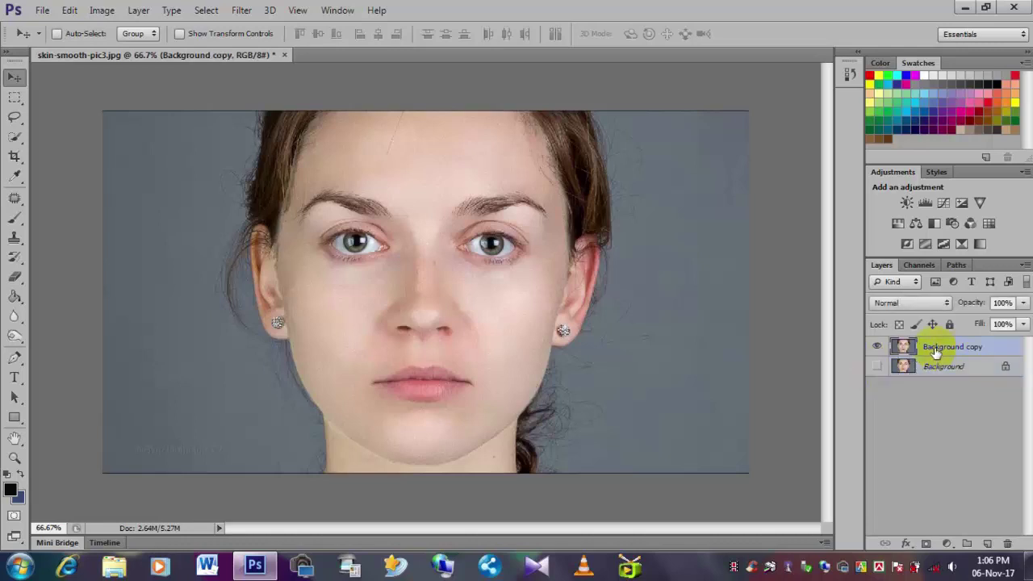
left_click(360, 242, "ctrl")
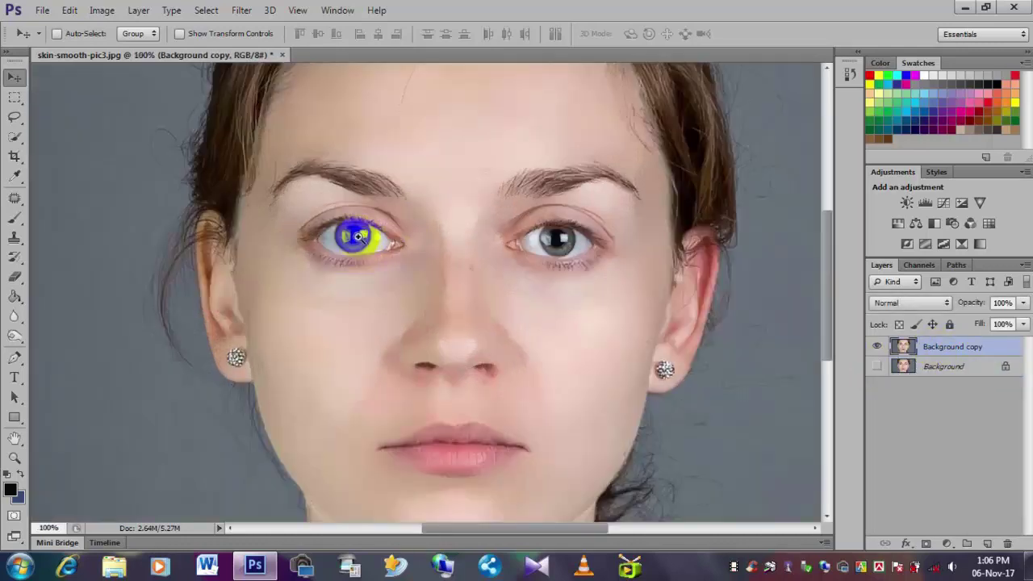
Magnify the left eye to 500%
left_click(356, 239, "ctrl")
left_click(356, 239, "ctrl")
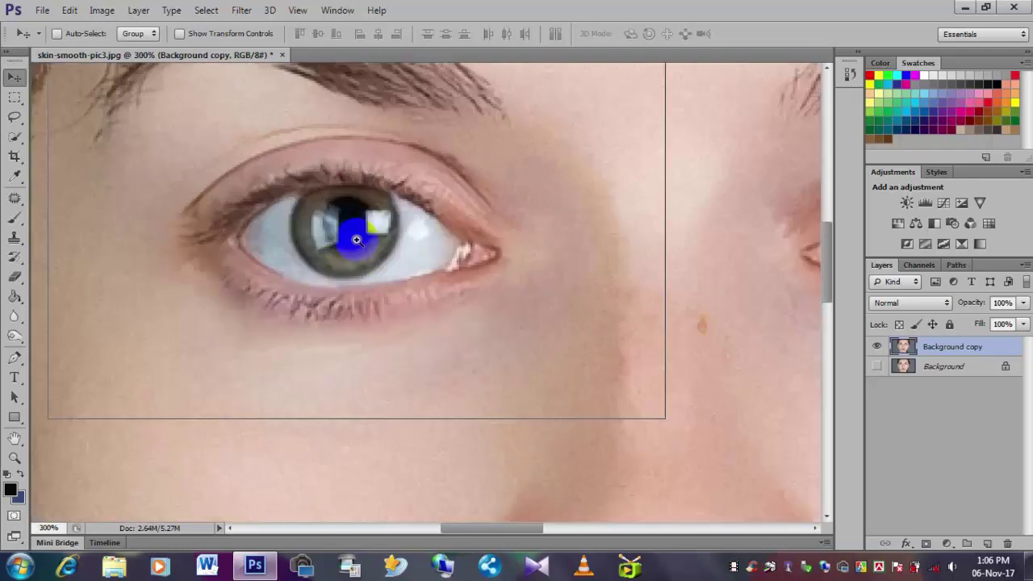
left_click(355, 239, "ctrl")
left_click(357, 293, "alt")
left_click(352, 307, "ctrl")
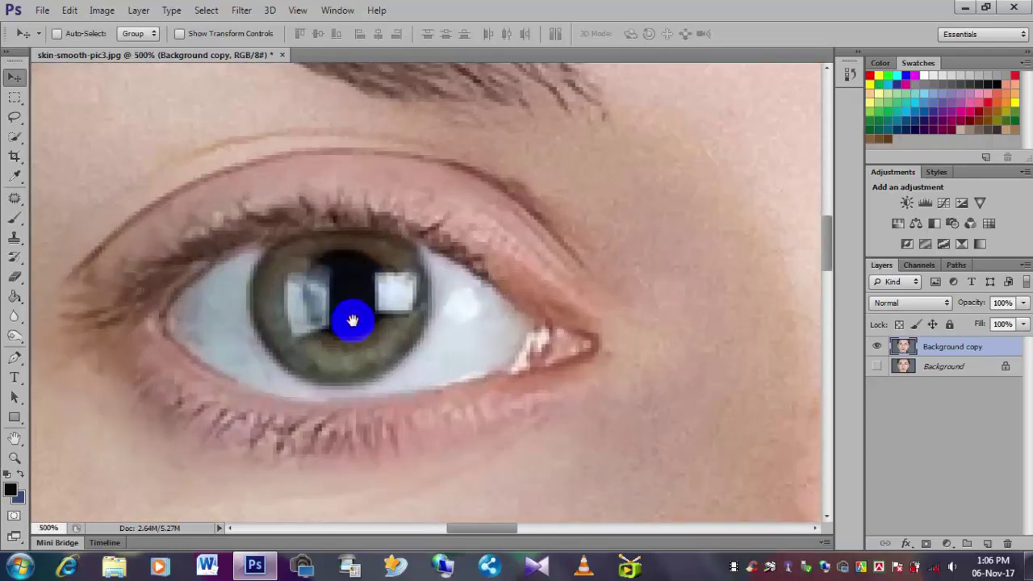
left_click(351, 318, "ctrl")
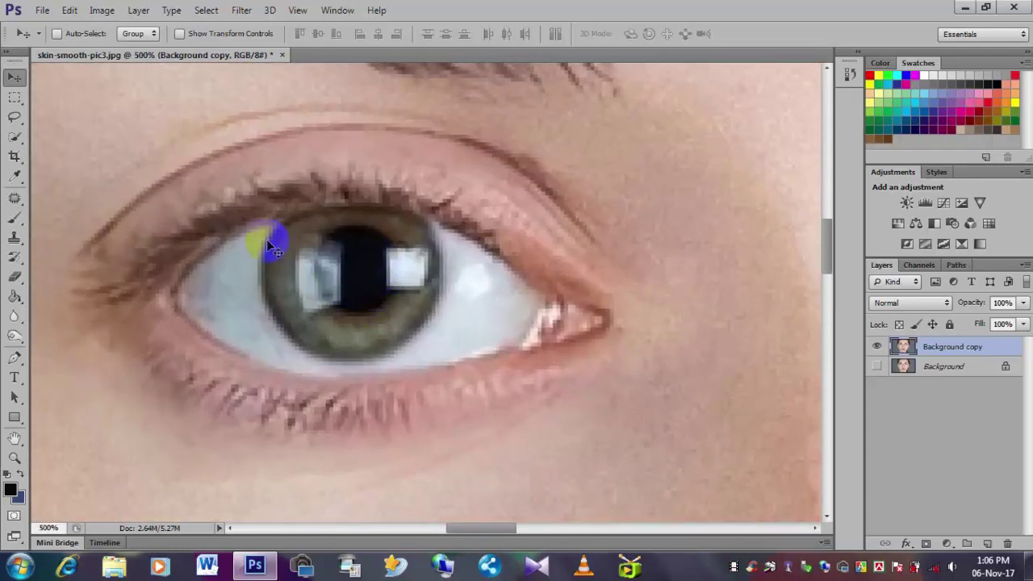
left_click(15, 139)
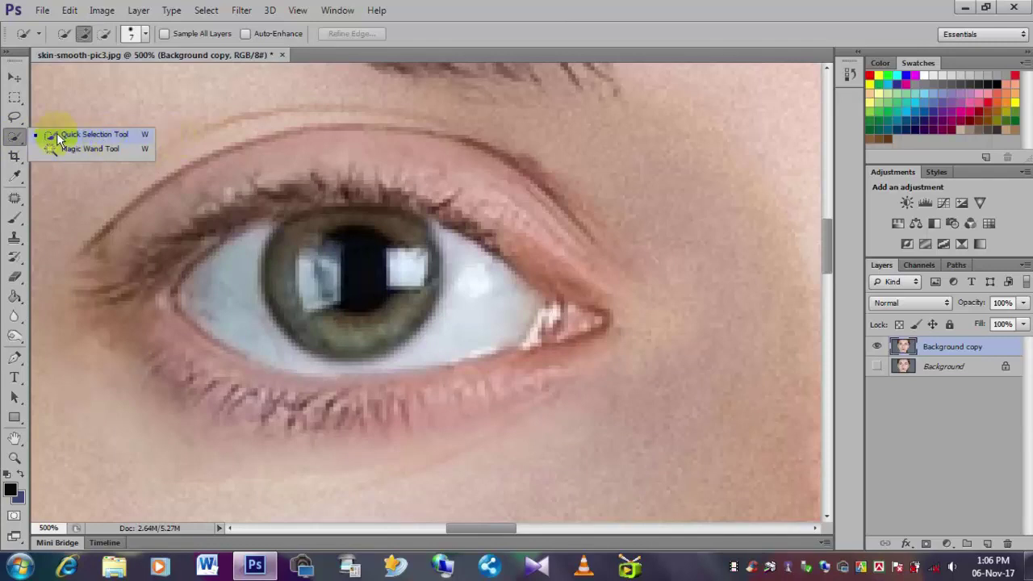
Choose the Quick Selection tool and set its brush size to 8 px
left_click(89, 139)
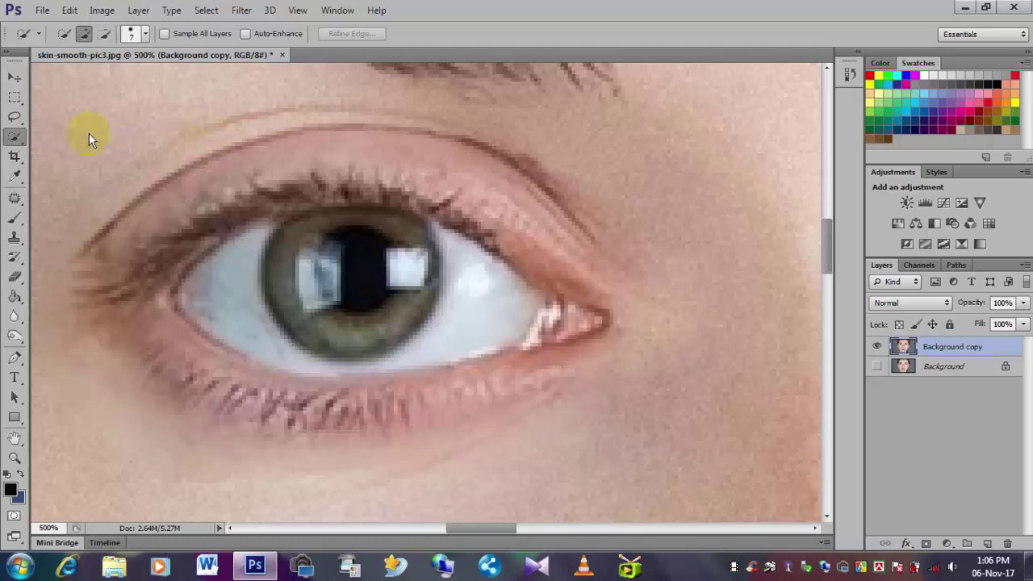
left_click_drag(271, 248, 331, 262)
left_click(147, 38)
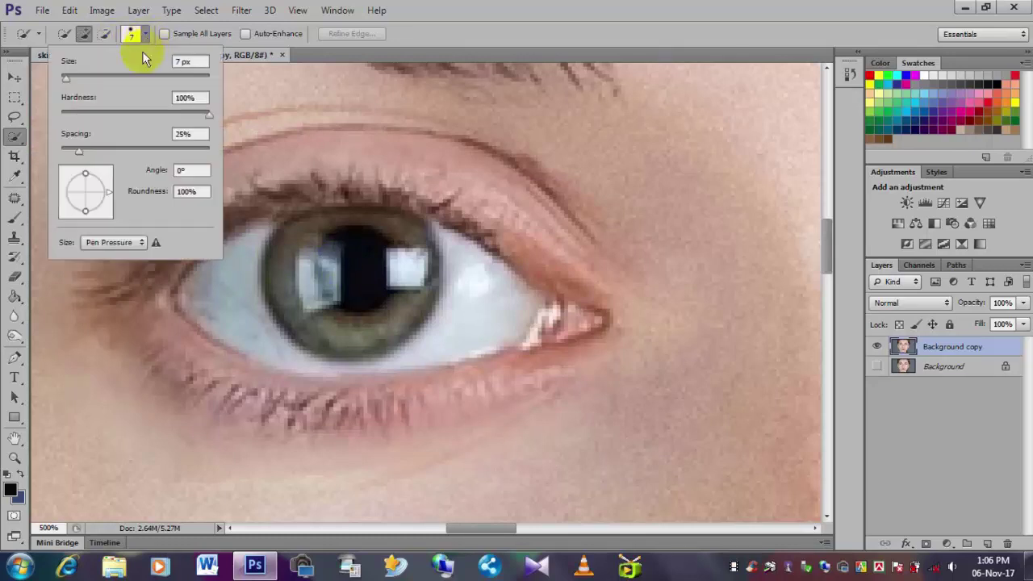
mouse_move(78, 78)
left_mouse_down()
mouse_move(69, 77)
mouse_move(108, 81)
mouse_move(68, 81)
left_mouse_up()
Paint a Quick Selection over the whole left iris
left_click(311, 250)
left_click_drag(317, 246, 340, 247)
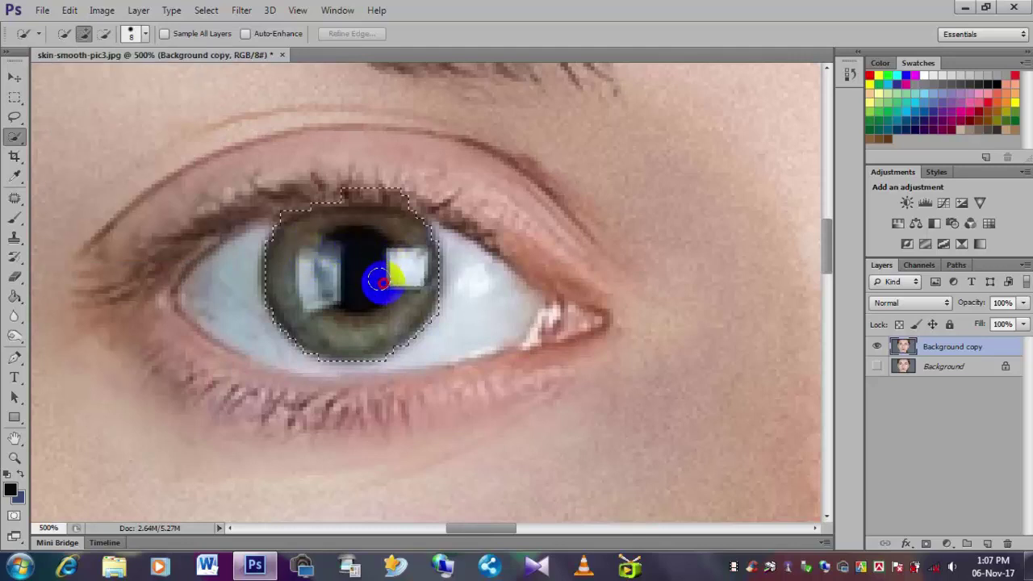
mouse_move(380, 280)
left_mouse_down()
mouse_move(404, 191)
mouse_move(364, 185)
left_mouse_up()
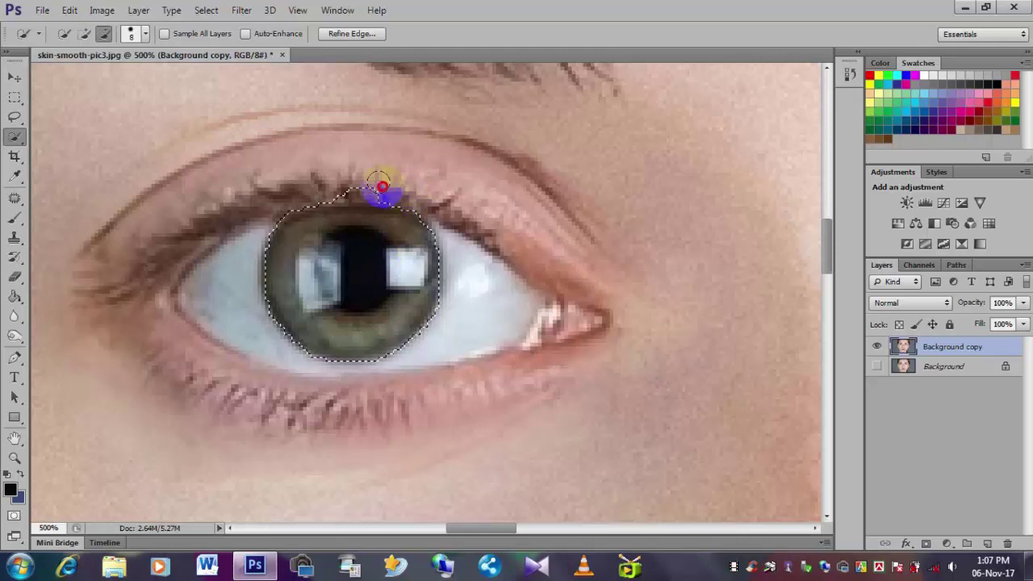
left_click_drag(342, 176, 393, 234)
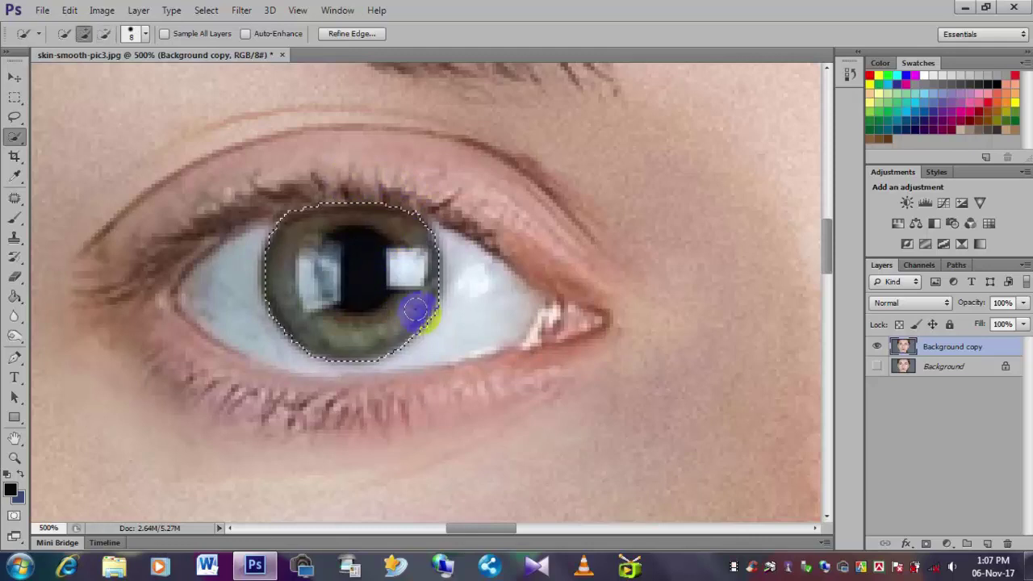
left_click_drag(551, 311, 259, 312)
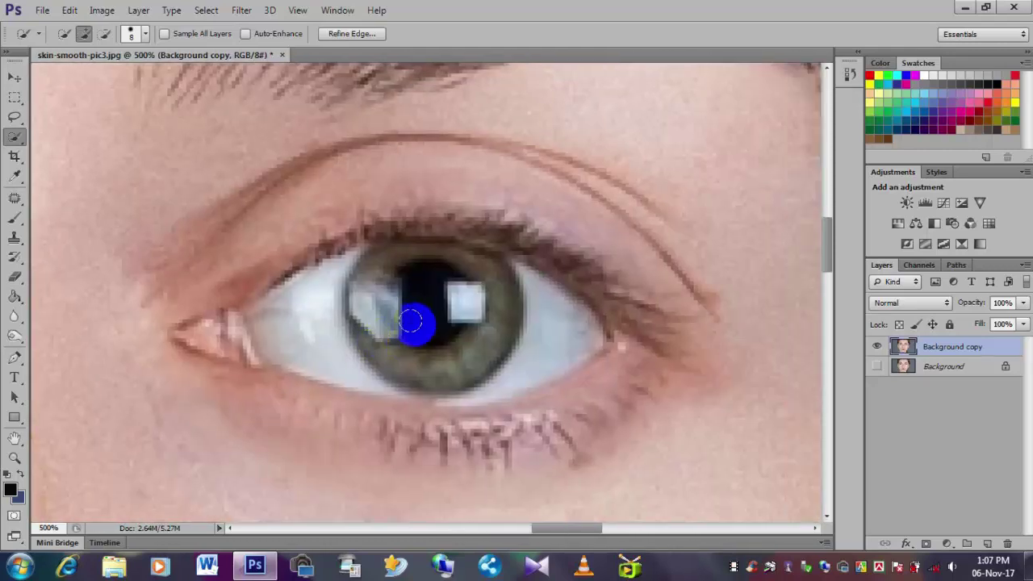
left_click_drag(414, 255, 496, 255)
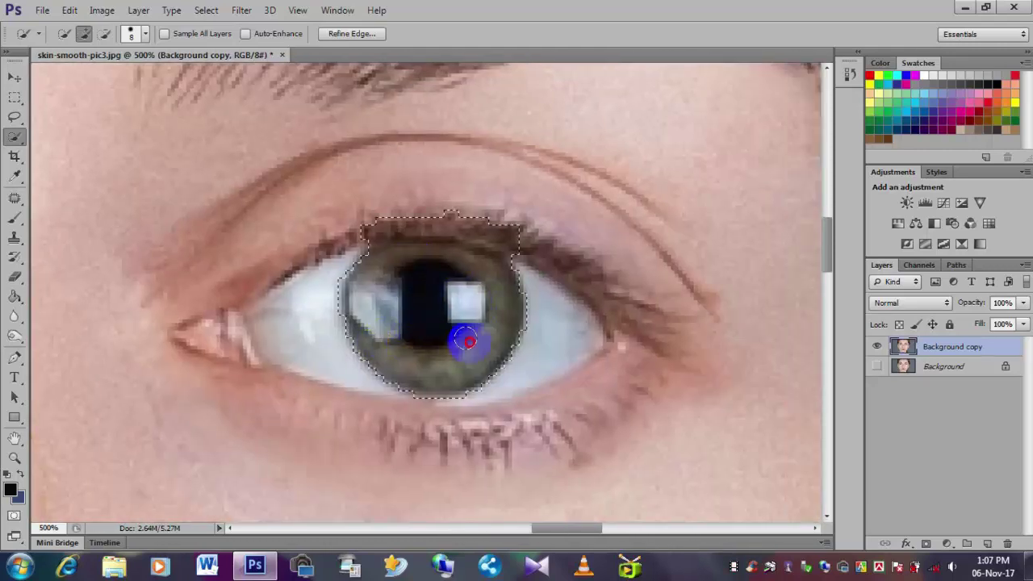
Alt-paint to subtract the eyelid areas from the iris selection
key("alt")
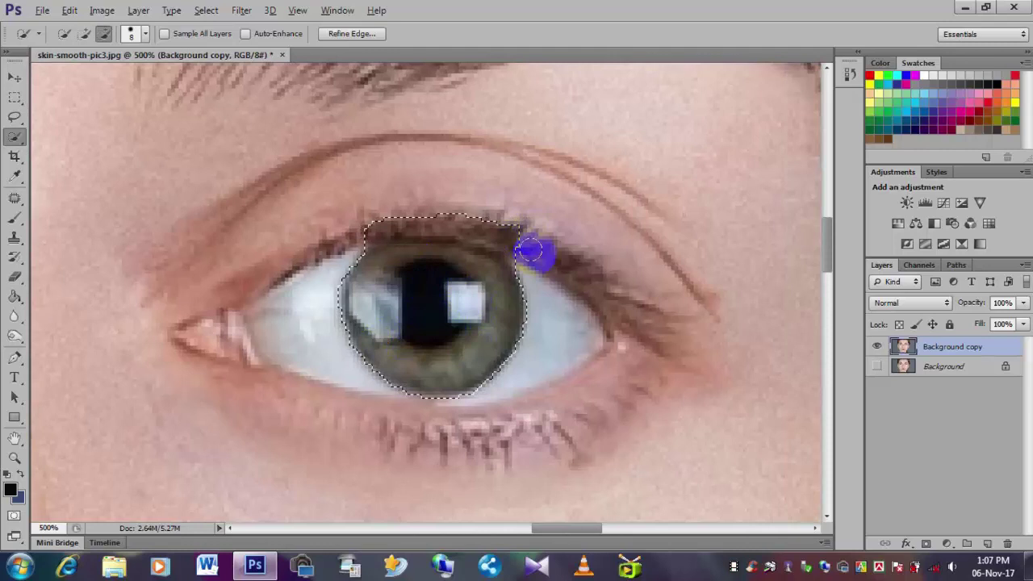
mouse_move(518, 241)
left_mouse_down()
mouse_move(390, 210)
mouse_move(356, 229)
mouse_move(410, 219)
mouse_move(512, 237)
left_mouse_up()
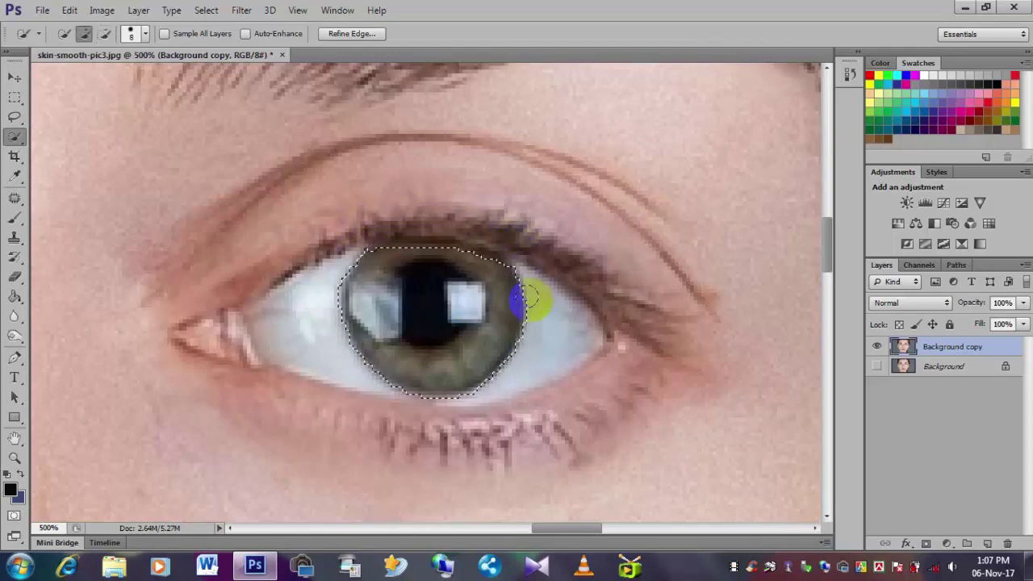
mouse_move(526, 299)
left_mouse_down()
mouse_move(519, 346)
mouse_move(380, 322)
mouse_move(414, 295)
left_mouse_up()
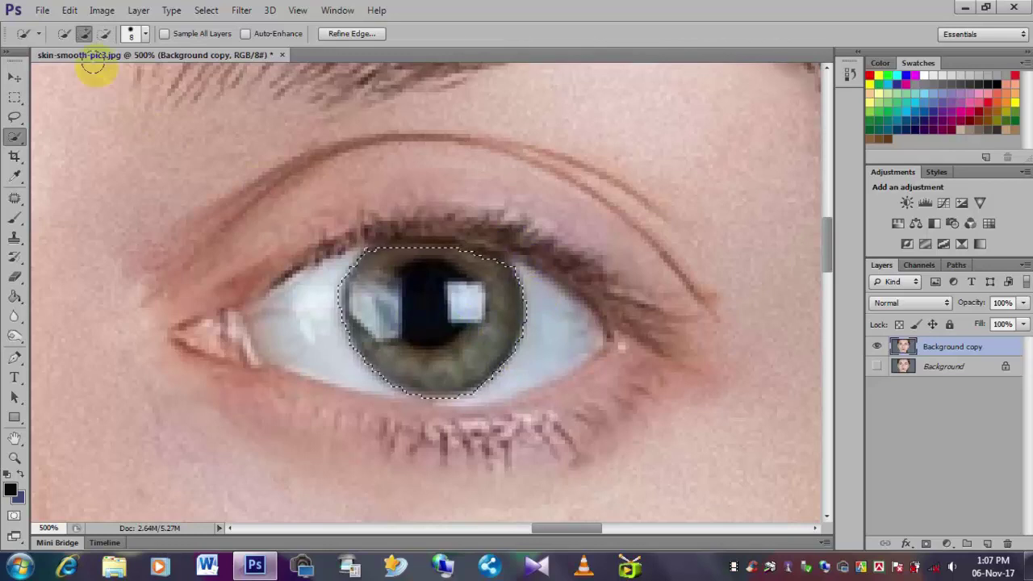
left_click(408, 251)
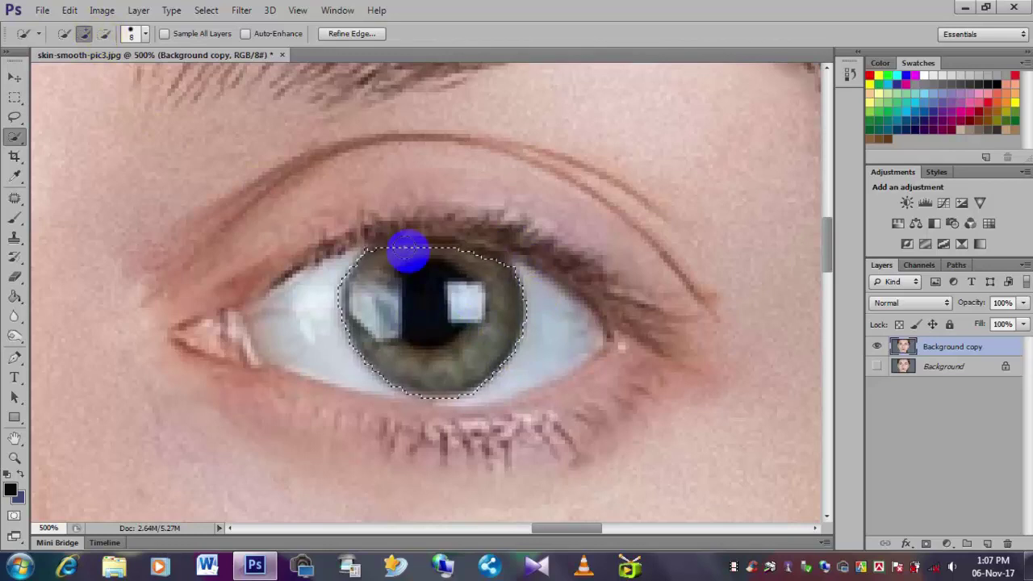
mouse_move(408, 250)
left_mouse_down()
mouse_move(396, 362)
mouse_move(457, 309)
left_mouse_up()
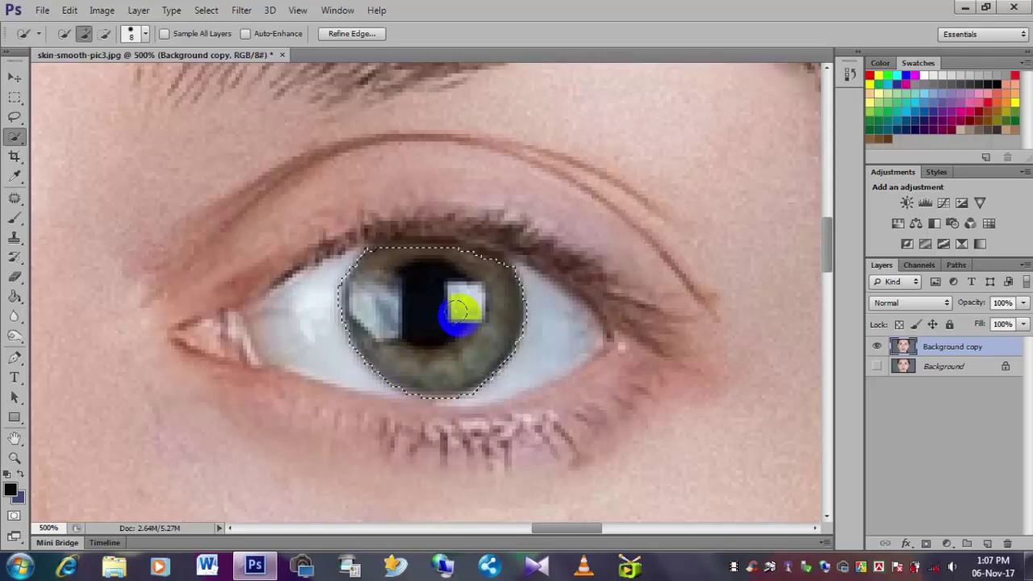
Add the right iris to the selection, zoom out, and open Image > Adjustments
mouse_move(369, 295)
left_mouse_down()
mouse_move(403, 300)
mouse_move(358, 341)
mouse_move(530, 272)
mouse_move(495, 300)
mouse_move(375, 284)
mouse_move(465, 307)
left_mouse_up()
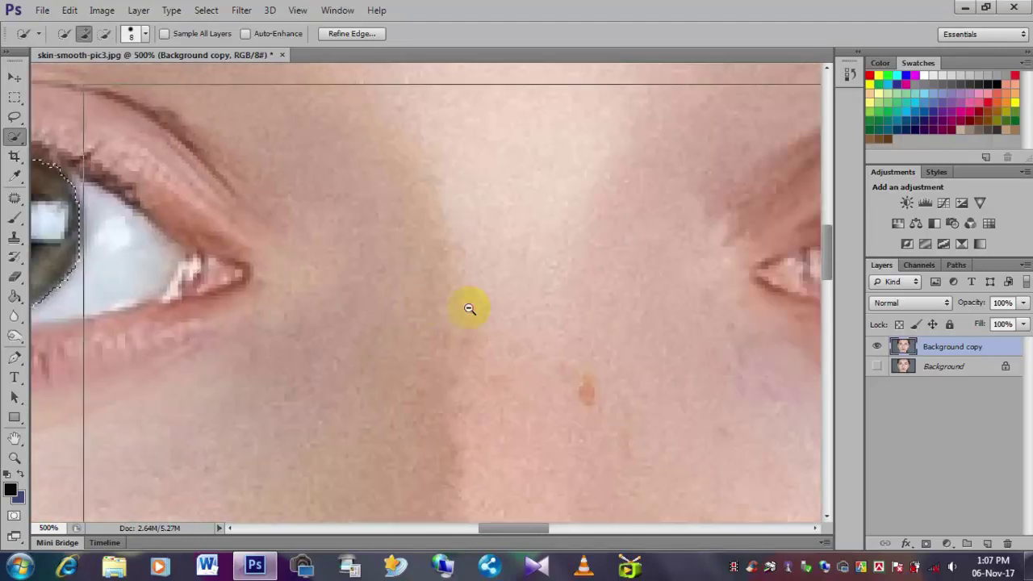
left_click(470, 308, "alt")
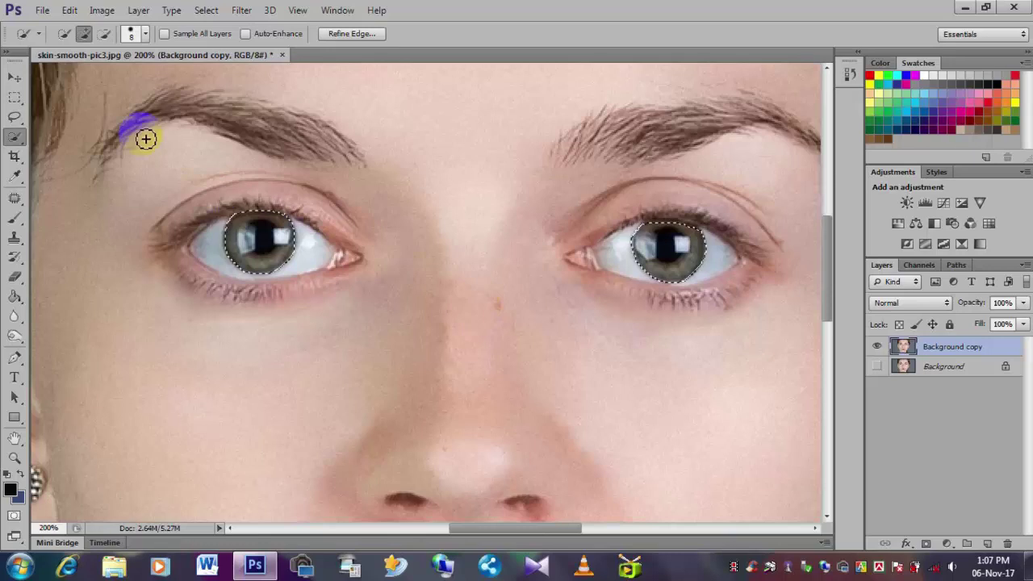
left_click(69, 20)
left_click(69, 11)
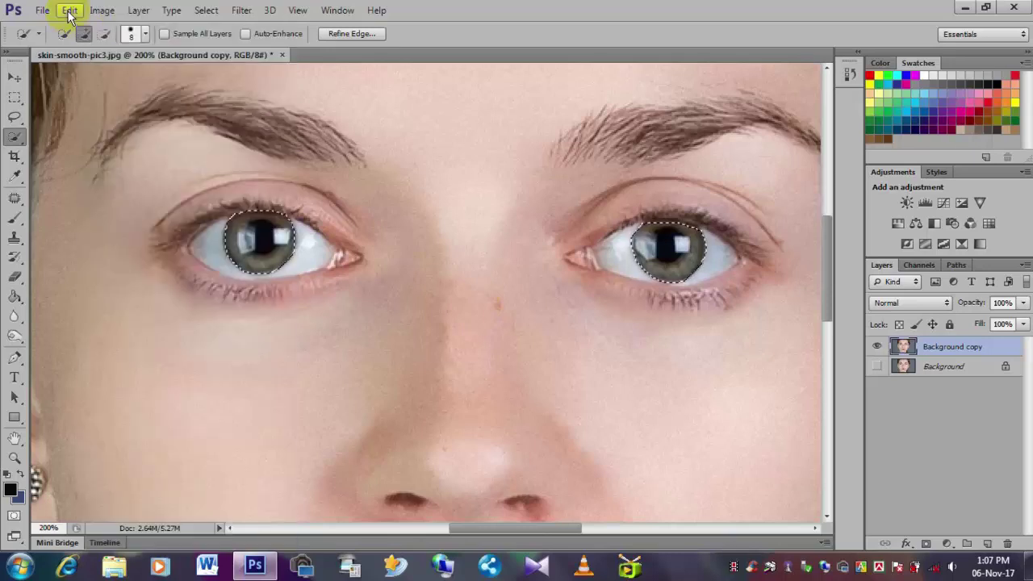
left_click(101, 11)
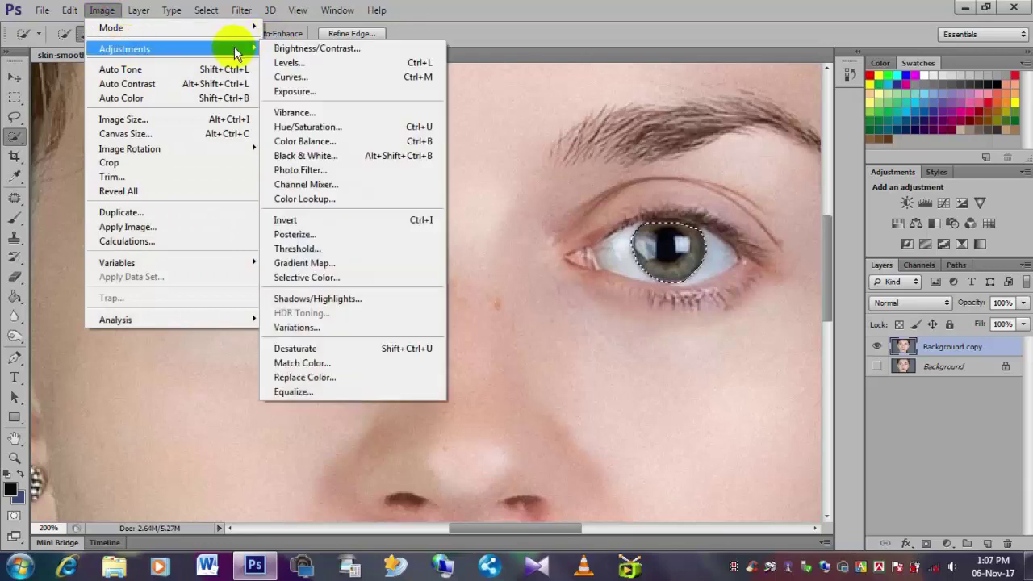
mouse_move(125, 48)
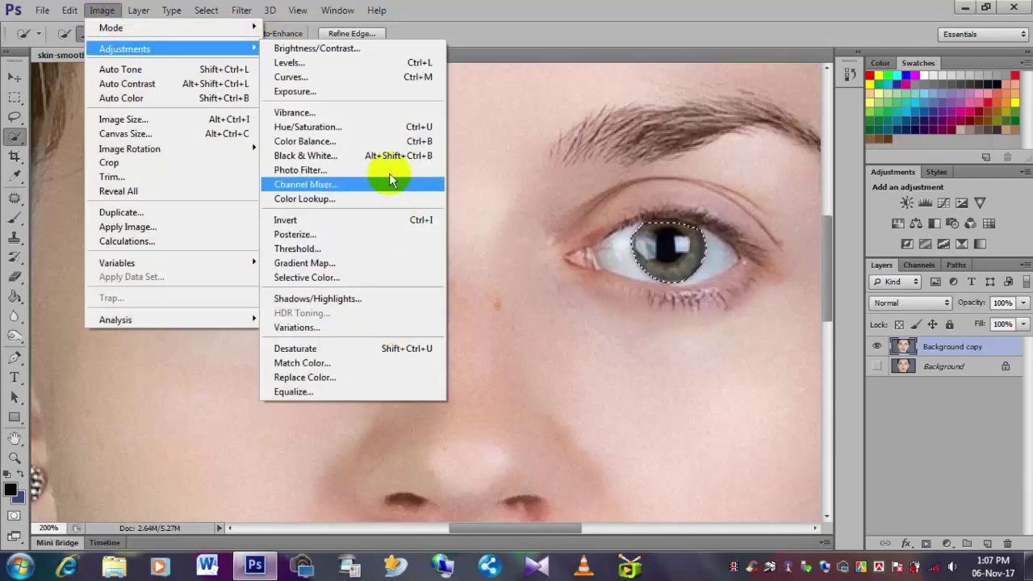
Set Hue/Saturation on the irises to Hue +180, Saturation +68, Lightness -10
left_click(386, 129)
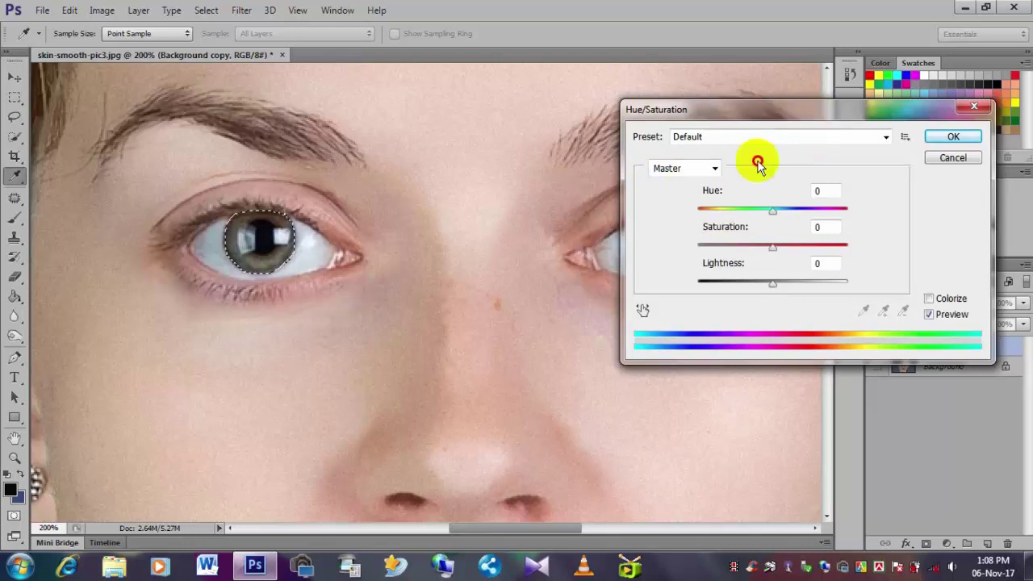
mouse_move(807, 117)
left_mouse_down()
mouse_move(471, 308)
mouse_move(457, 303)
left_mouse_up()
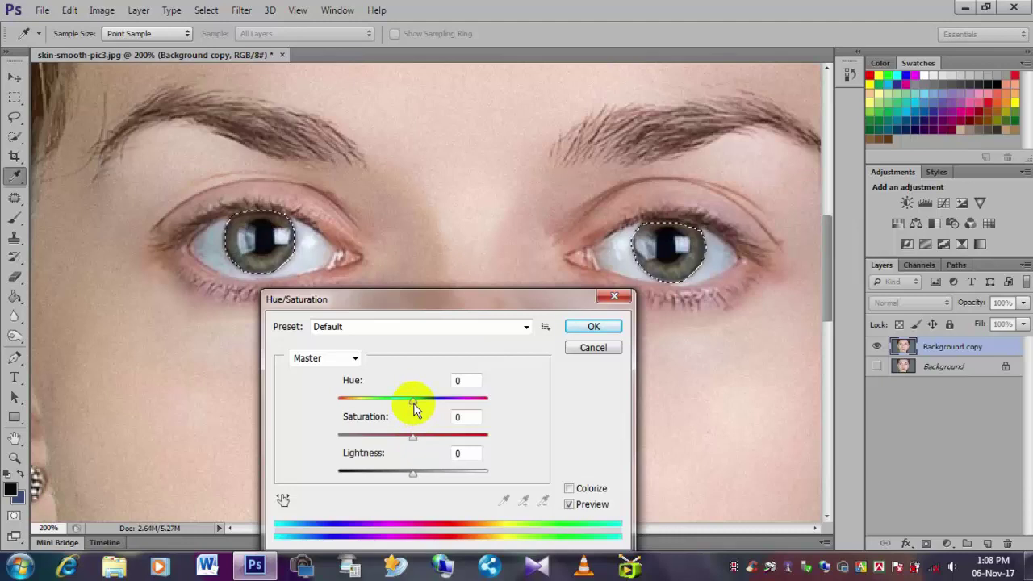
mouse_move(413, 405)
left_mouse_down()
mouse_move(377, 401)
mouse_move(485, 405)
mouse_move(318, 405)
mouse_move(498, 409)
left_mouse_up()
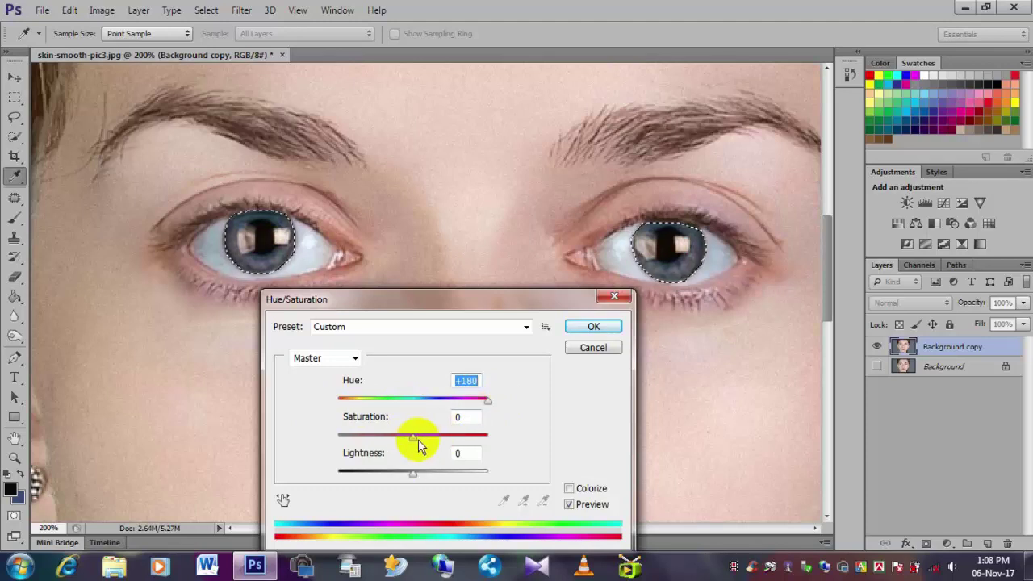
left_click_drag(413, 438, 437, 446)
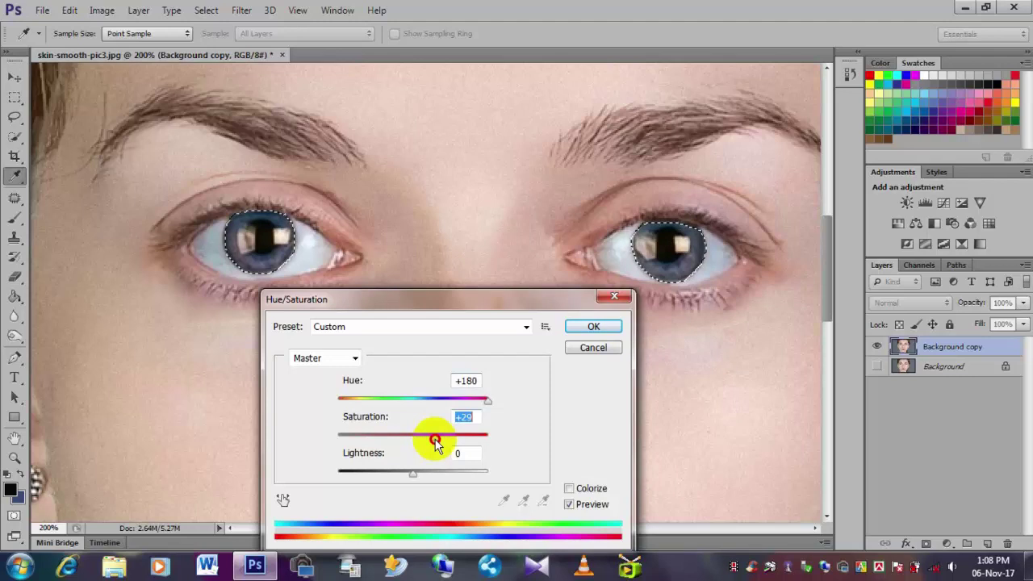
left_click_drag(436, 444, 448, 446)
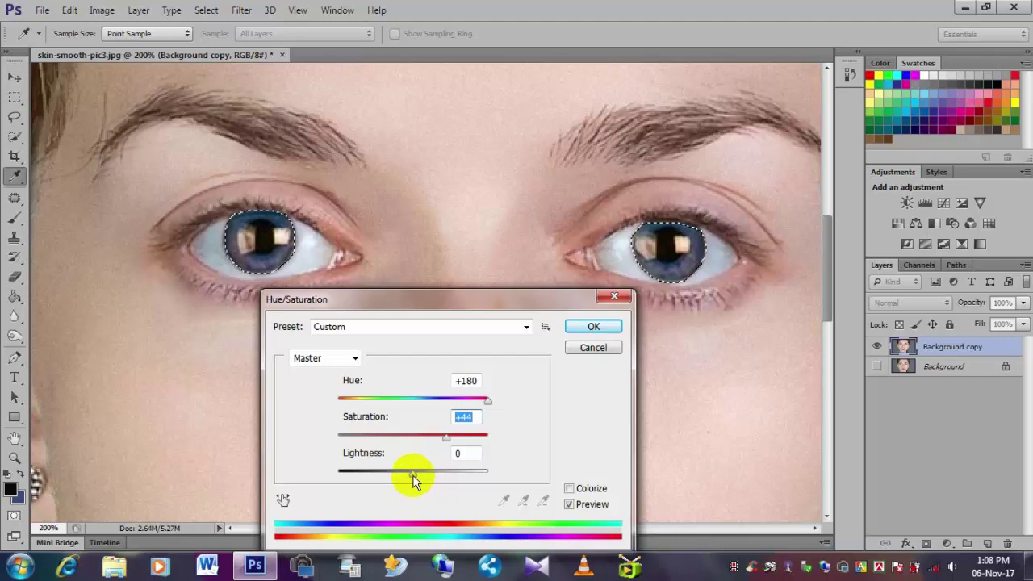
mouse_move(413, 475)
left_mouse_down()
mouse_move(422, 473)
mouse_move(408, 477)
left_mouse_up()
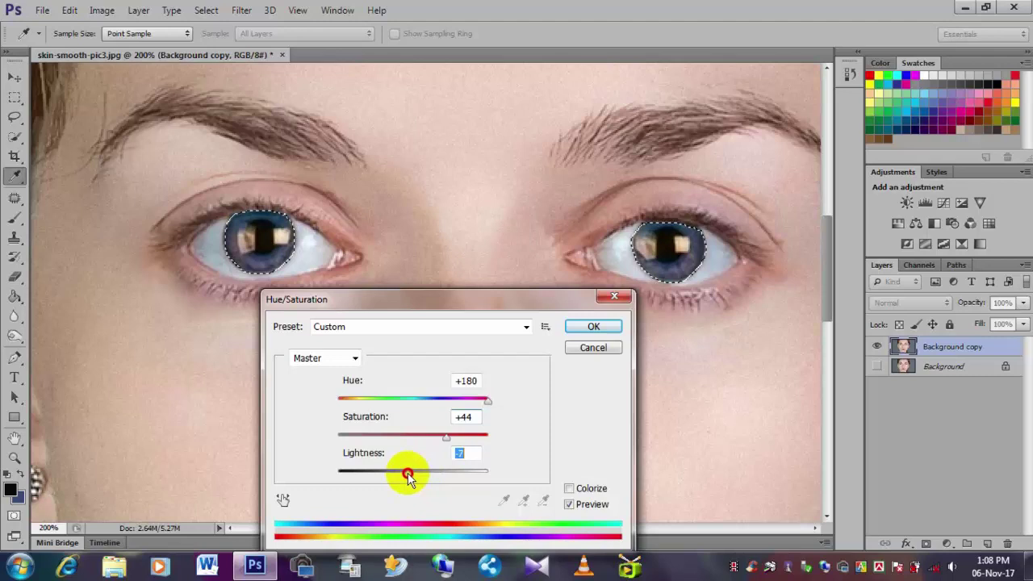
left_click_drag(408, 477, 405, 477)
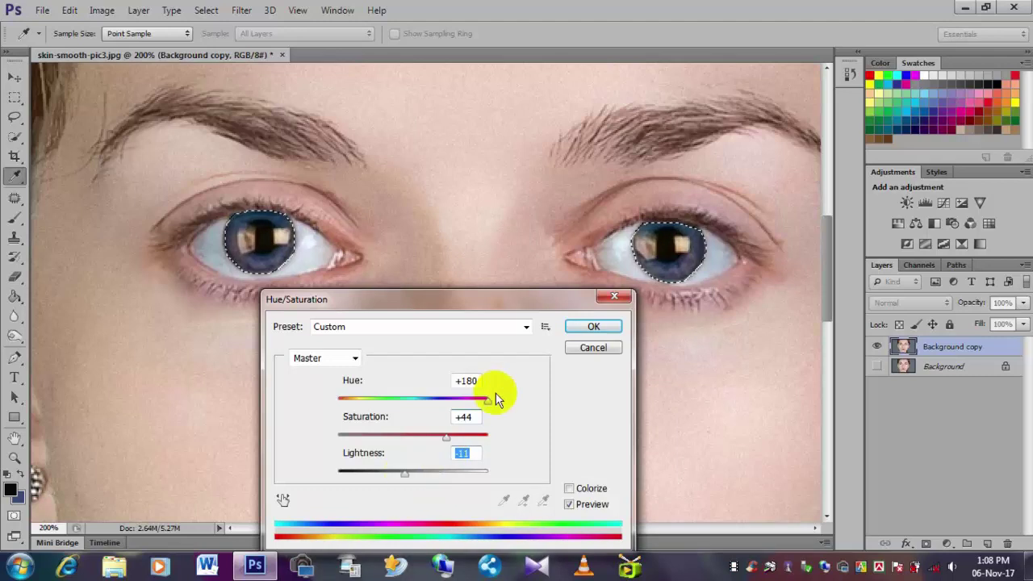
mouse_move(488, 401)
left_mouse_down()
mouse_move(319, 398)
mouse_move(482, 396)
mouse_move(514, 410)
left_mouse_up()
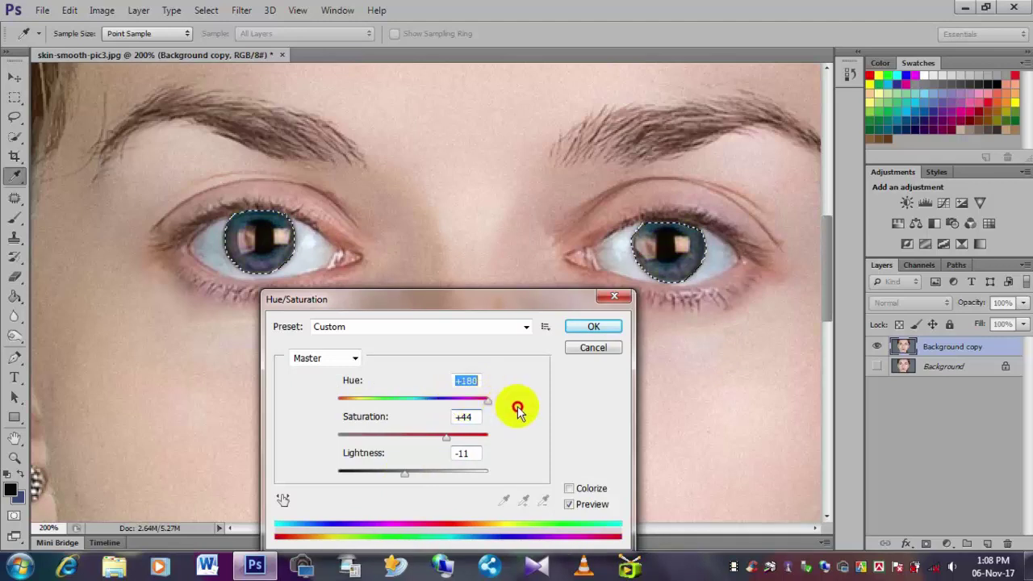
left_click_drag(448, 440, 442, 445)
left_click_drag(401, 475, 406, 478)
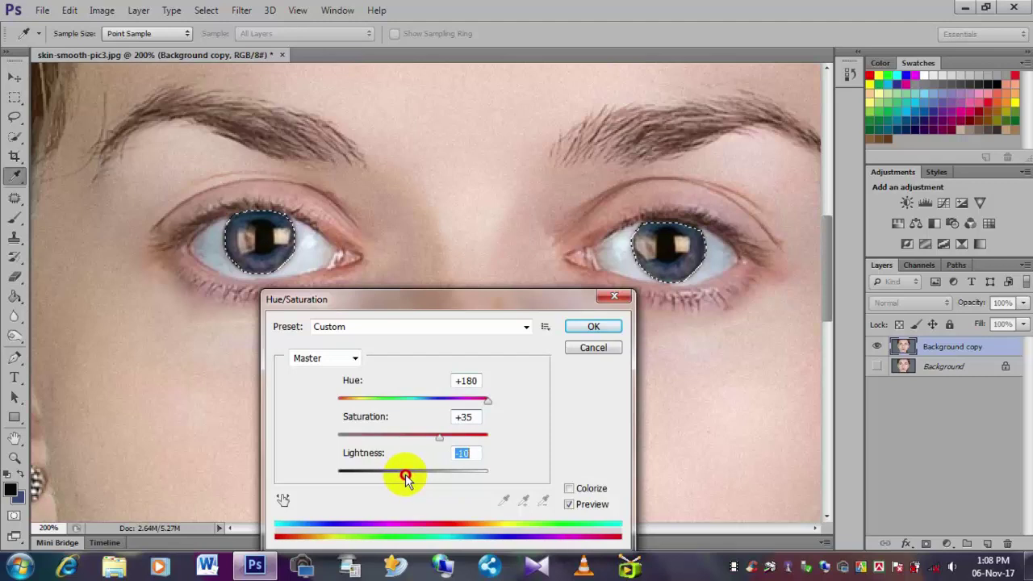
left_click_drag(439, 437, 464, 444)
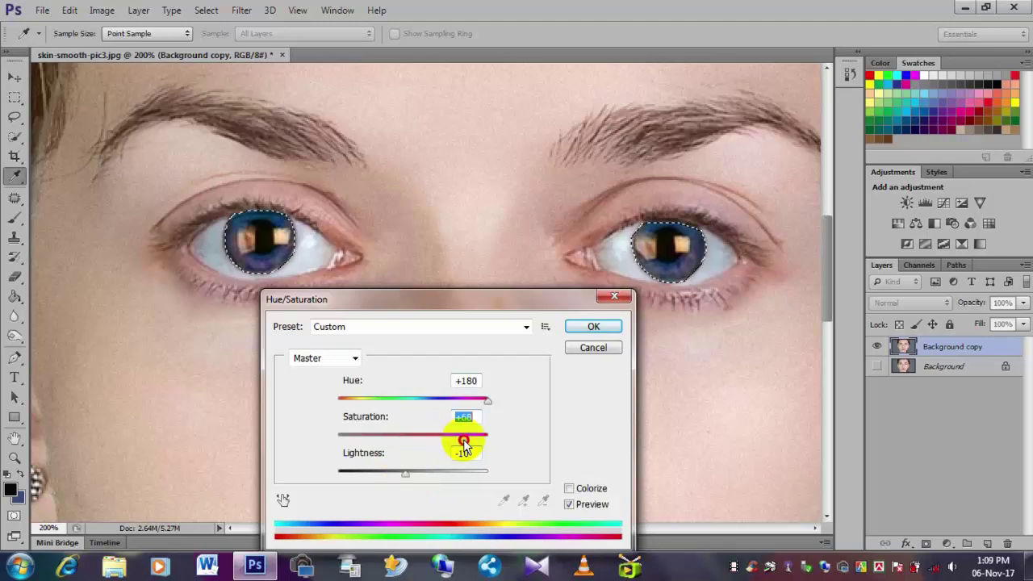
Apply the blue recolour and set Quick Selection to Subtract with a 40 px brush
left_click(593, 327)
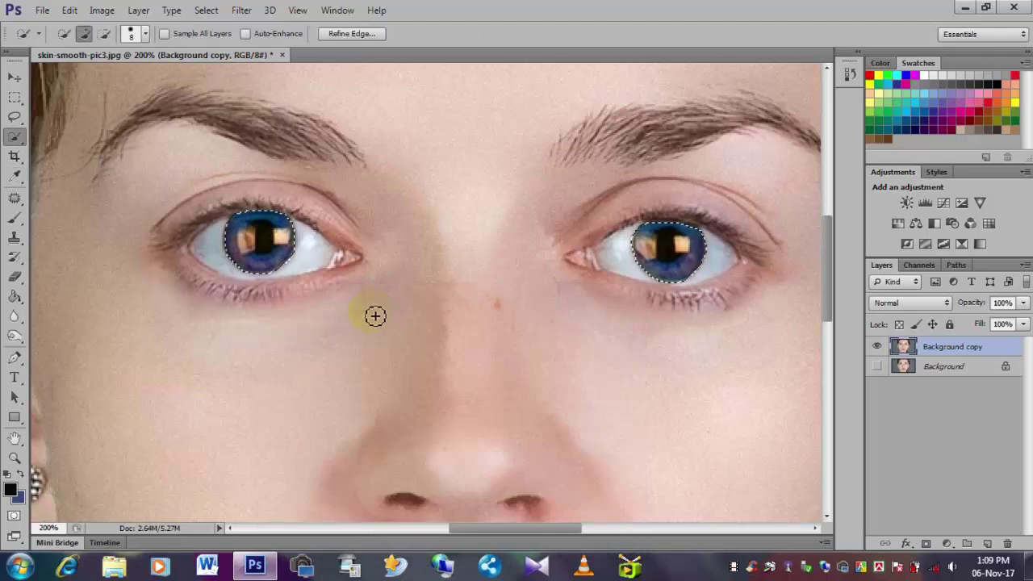
left_click_drag(266, 226, 286, 235)
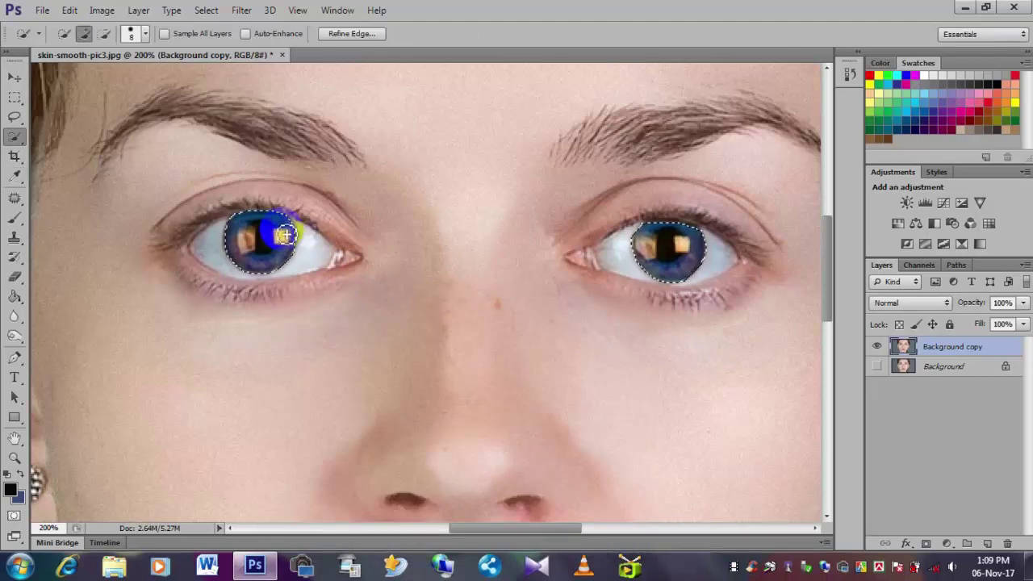
key("bracketright")
key("bracketright")
key("bracketright")
left_click(260, 235)
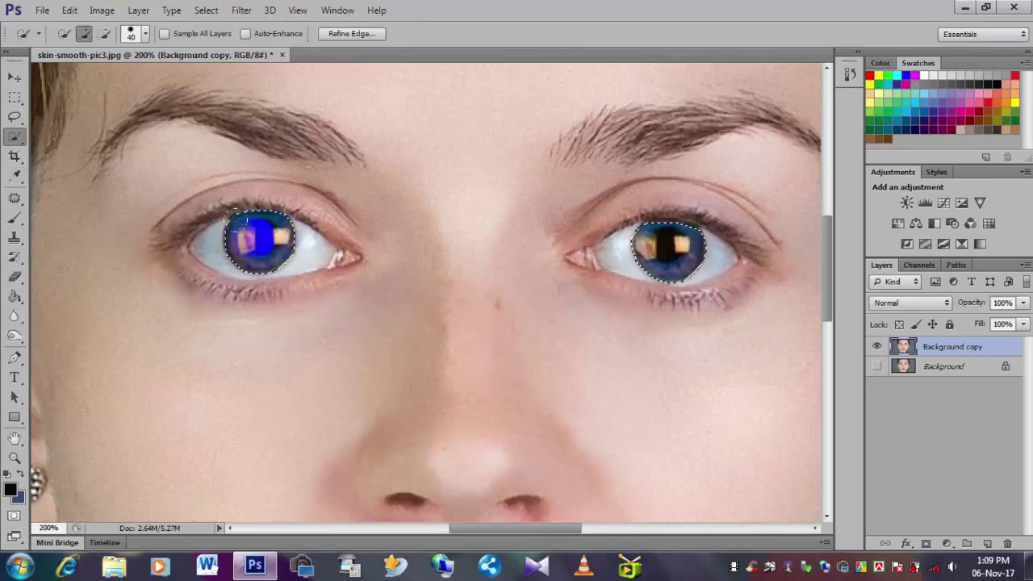
left_click(104, 33)
Brush out both iris selections and zoom out to the whole face
left_click_drag(355, 257, 314, 248)
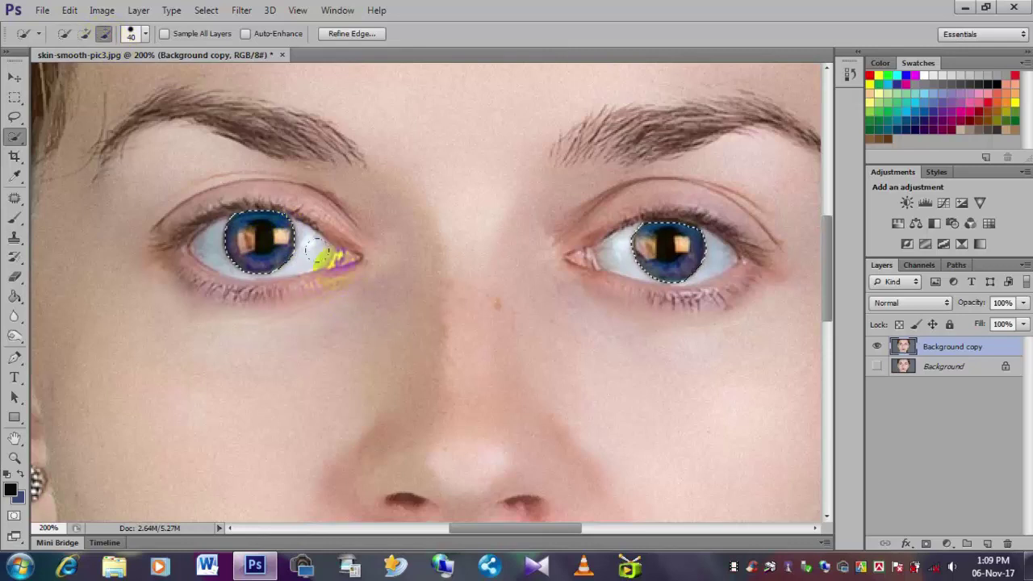
left_click_drag(246, 224, 207, 265)
left_click_drag(691, 223, 671, 230)
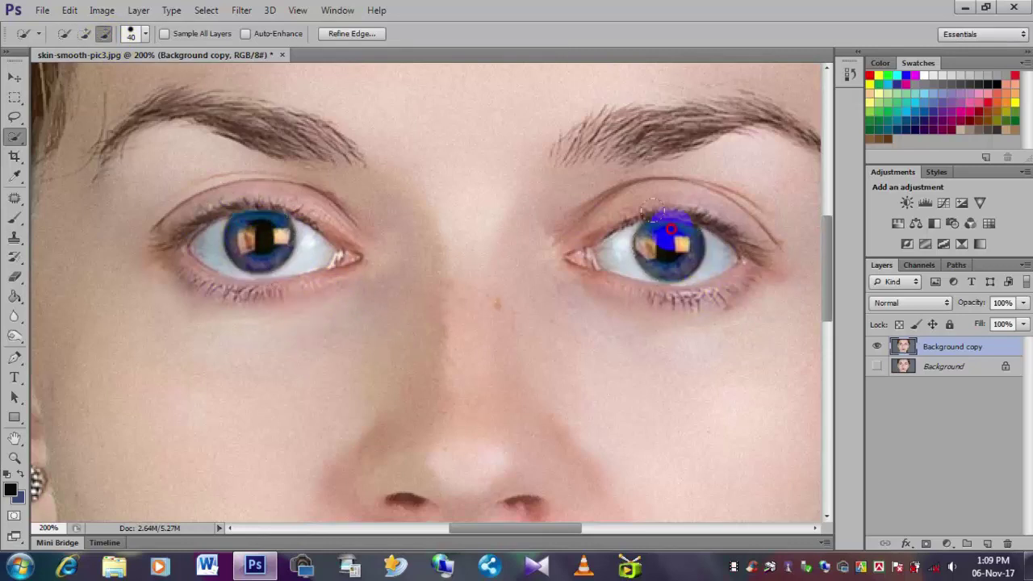
left_click_drag(299, 221, 309, 211)
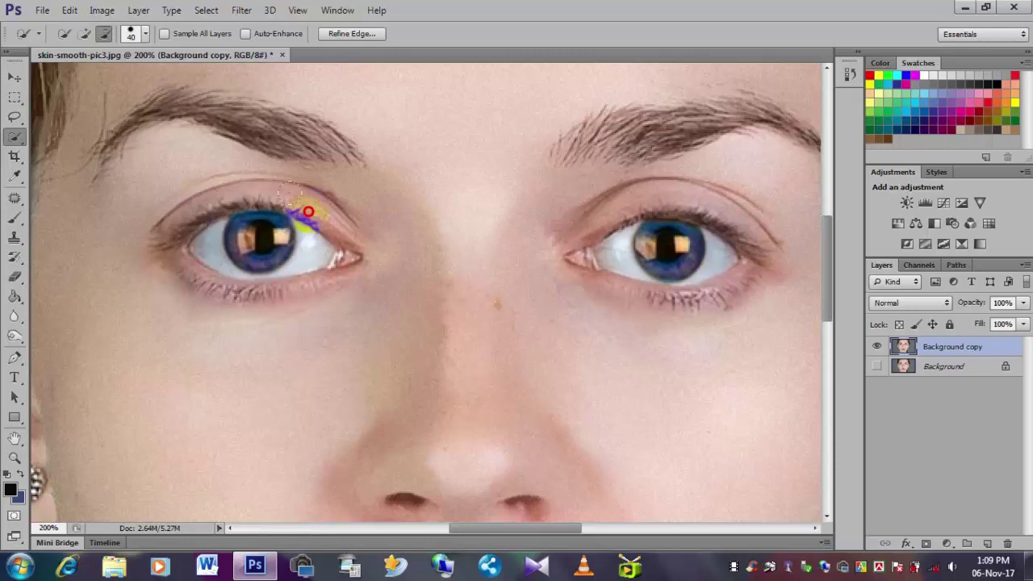
left_click(448, 322, "alt")
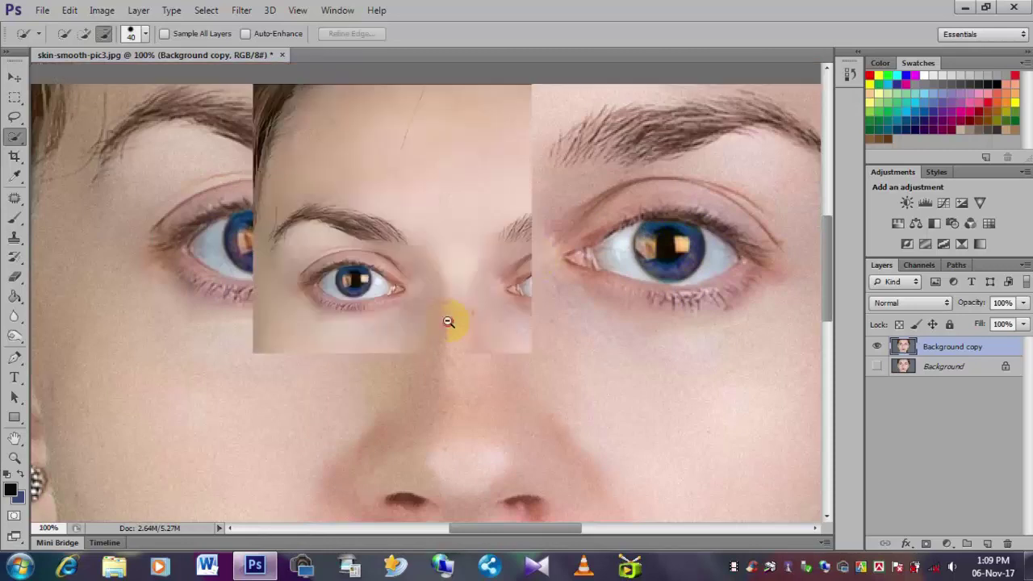
left_click(448, 322, "alt")
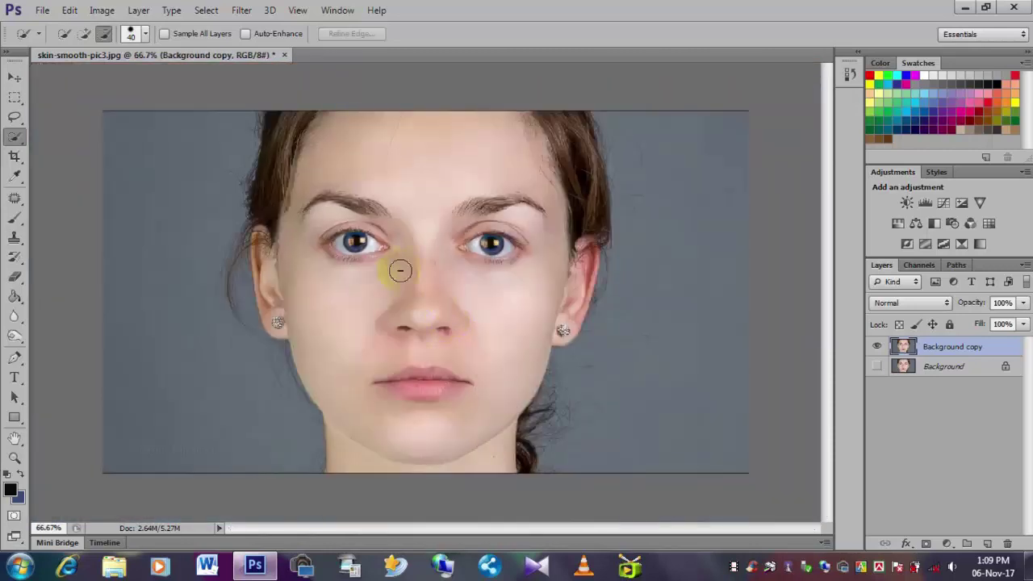
Switch to the Move tool and select the original Background layer
key("v")
scroll(416, 245, "up", 1)
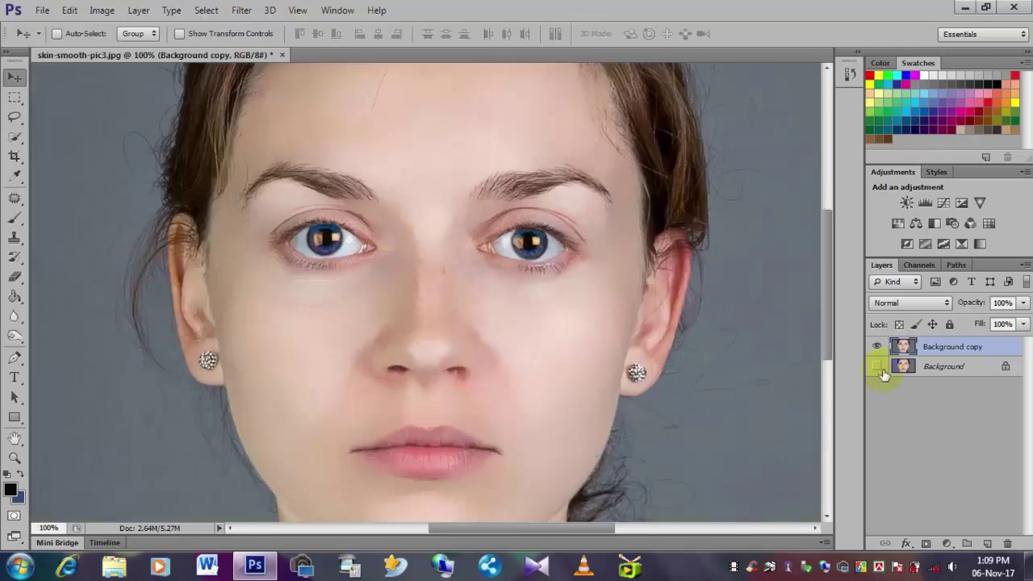
left_click(941, 372)
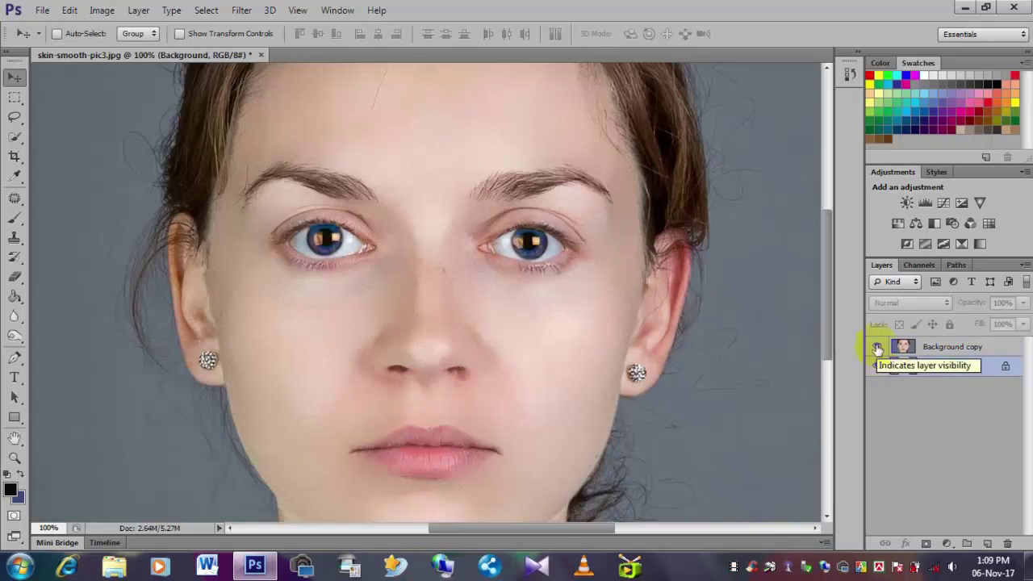
Toggle the copy layer's visibility repeatedly to compare original and blue eyes
left_click(877, 348)
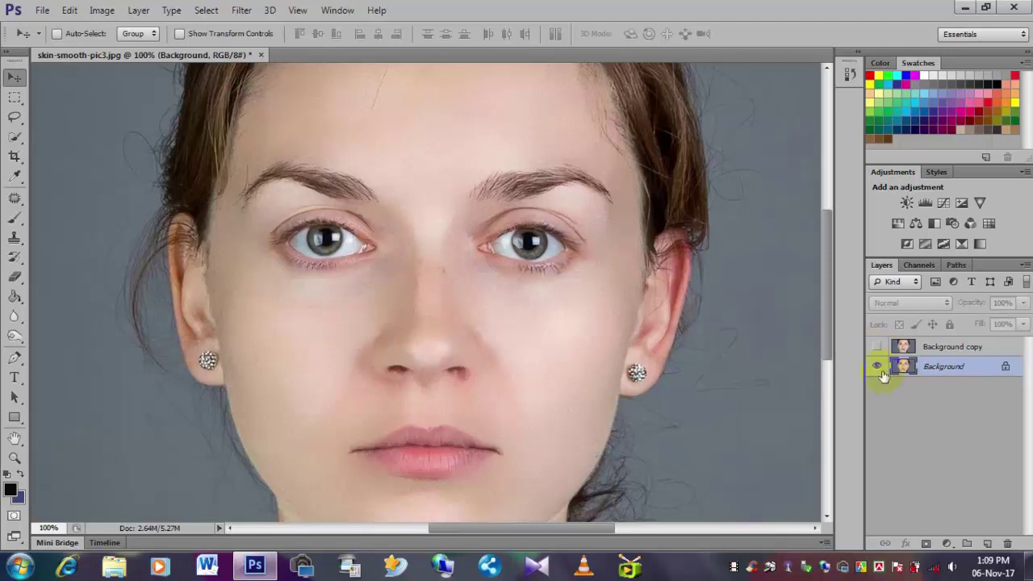
left_click(878, 347)
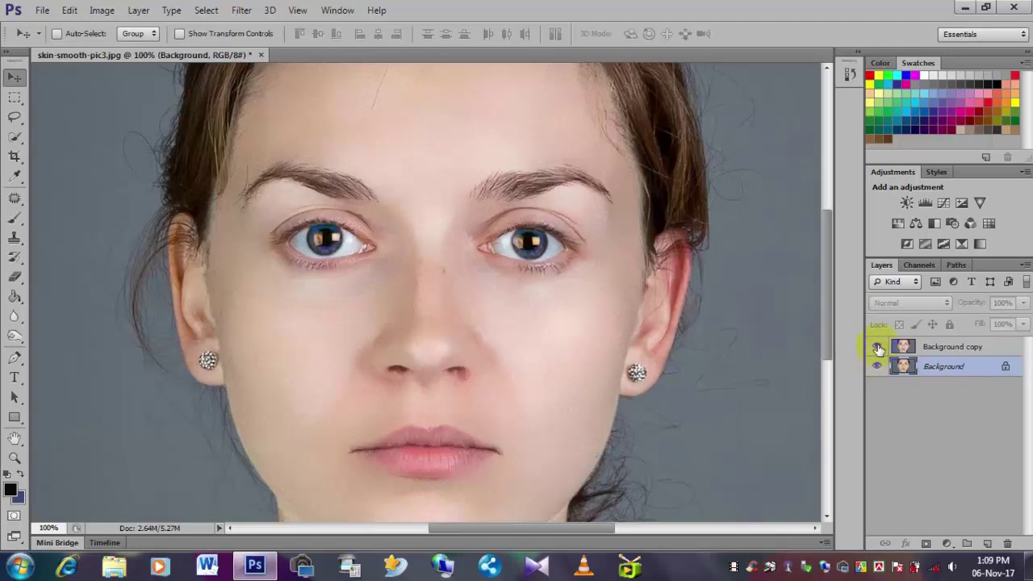
left_click(878, 348)
left_click(878, 347)
left_click(878, 347)
left_click(878, 347)
left_click(878, 347)
left_click(878, 347)
left_click(878, 348)
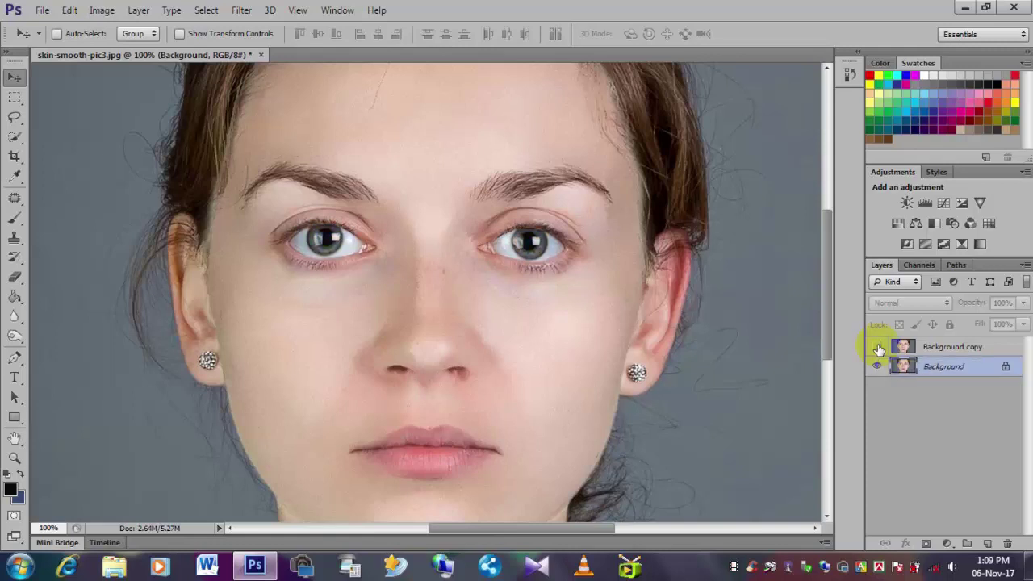
left_click(878, 348)
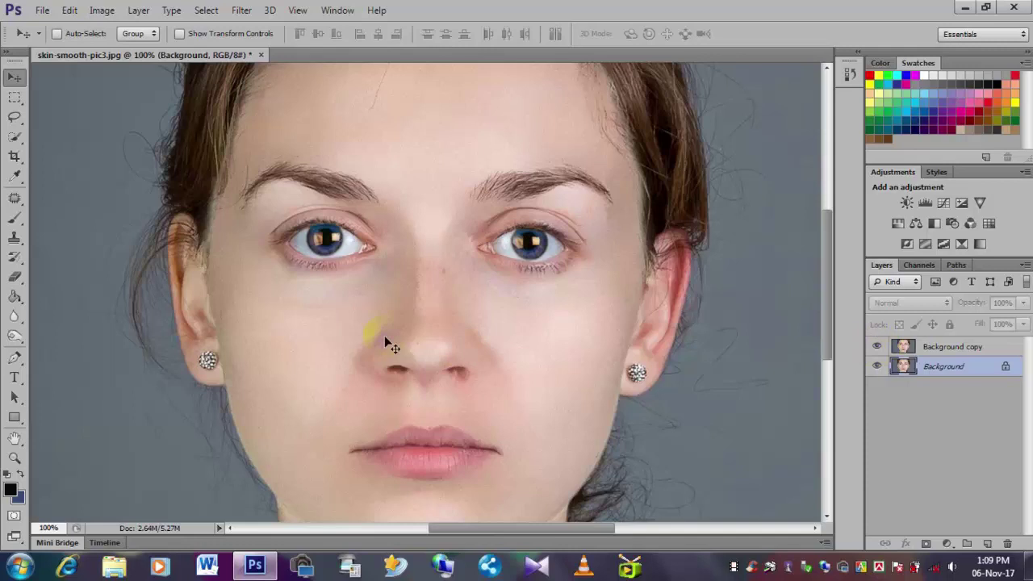
Select Background copy, hide the original Background, and zoom in on the lips
scroll(386, 342, "down", 1)
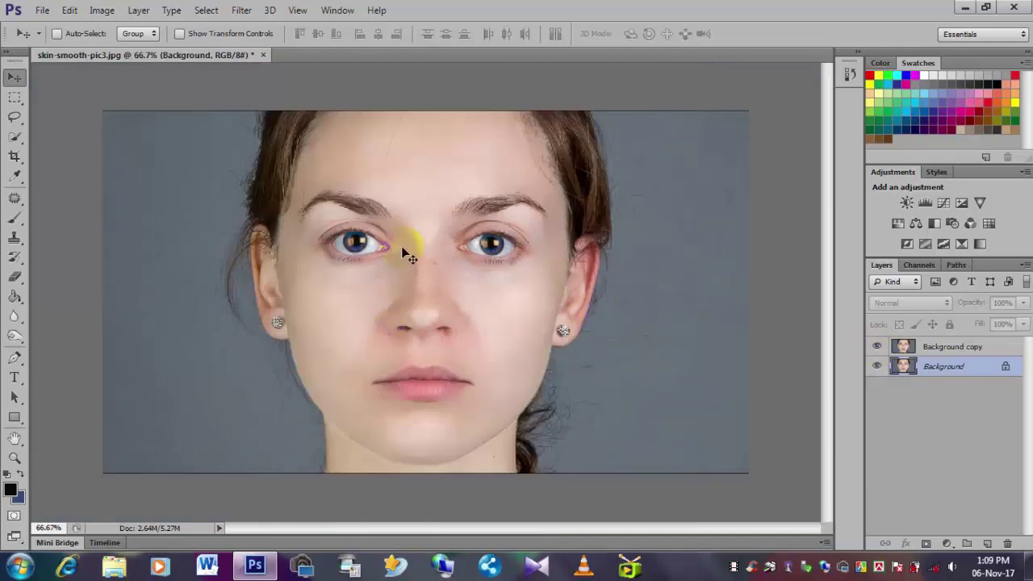
left_click(920, 347)
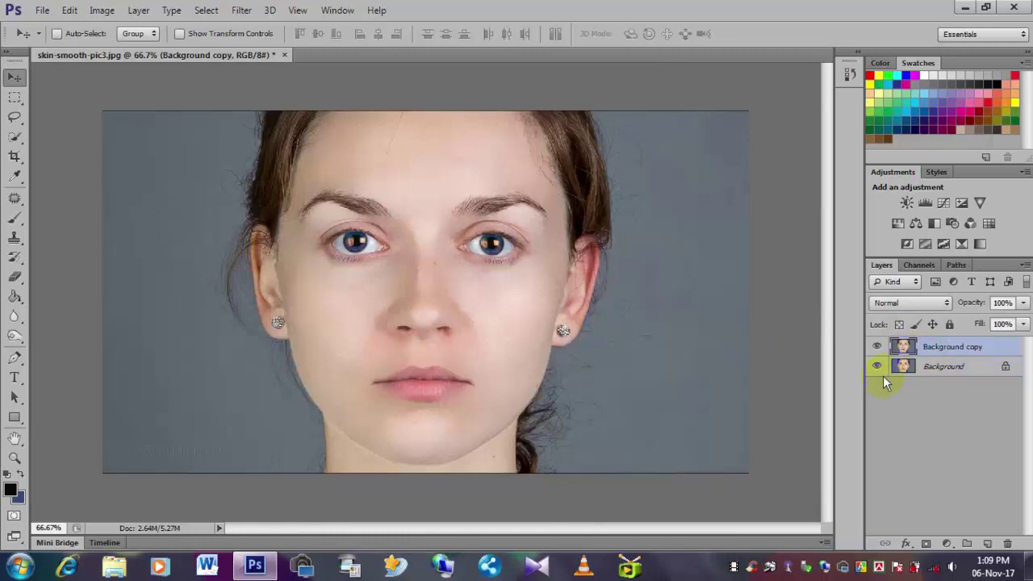
left_click(490, 406)
Zoom in on the lips and set Quick Selection to add mode with a size-9 brush
left_click(419, 387)
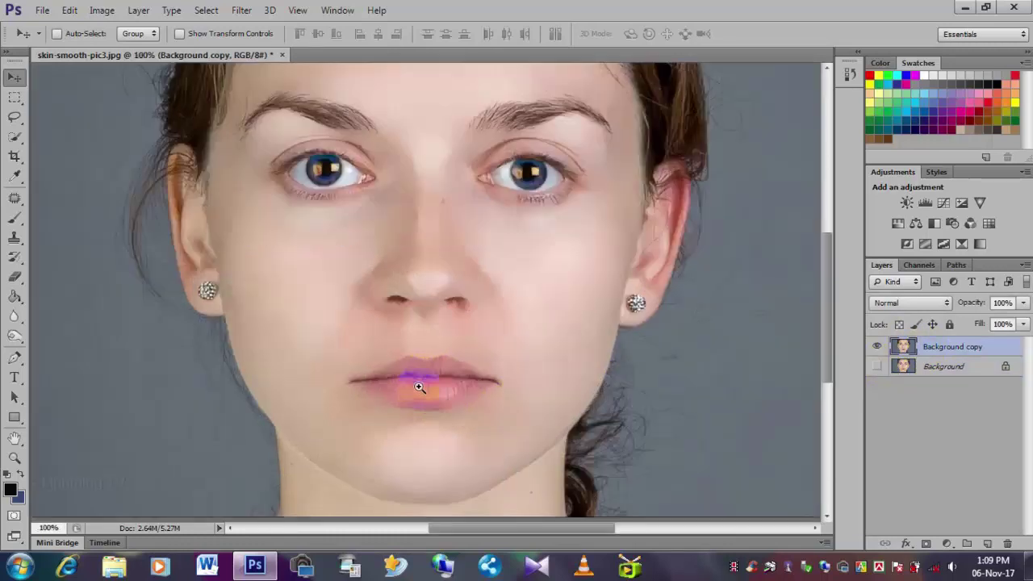
left_click(418, 387)
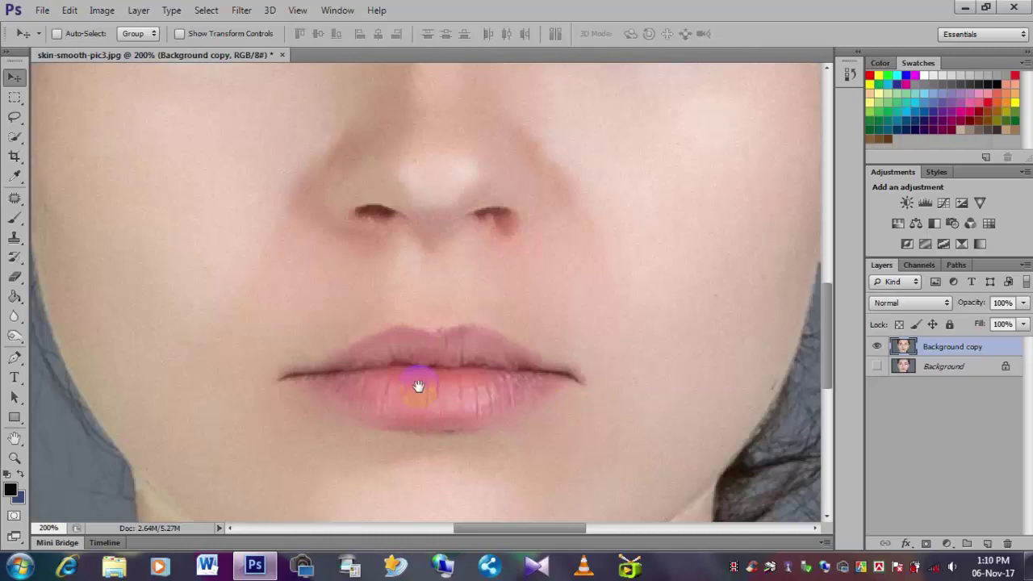
left_click(15, 135)
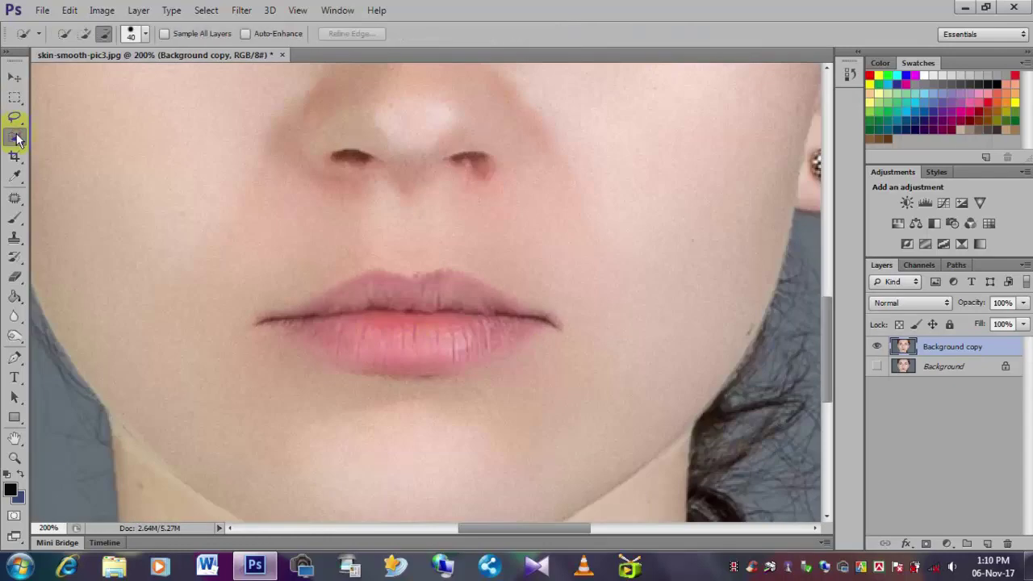
right_click(14, 135)
left_click(84, 138)
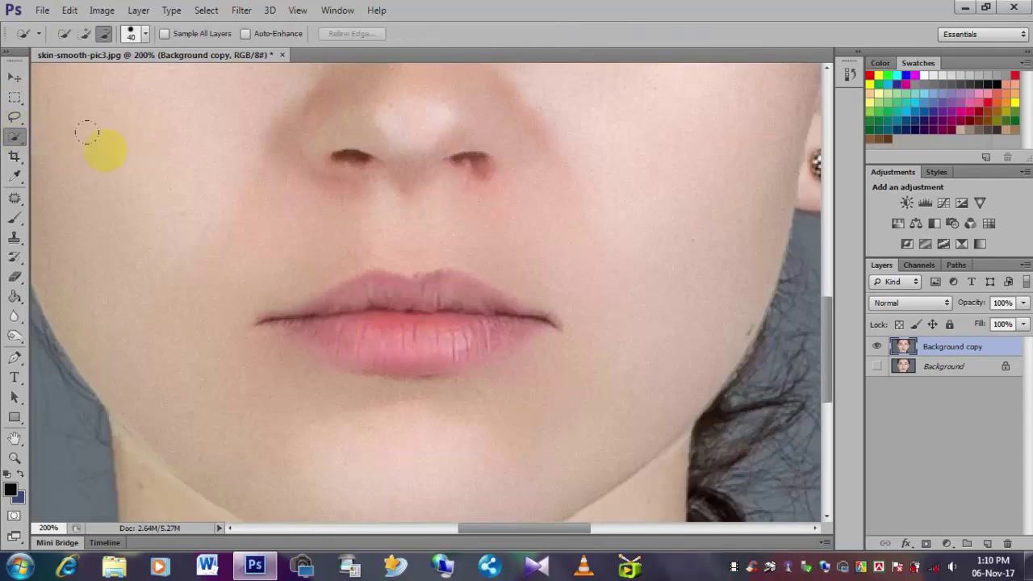
left_click(84, 33)
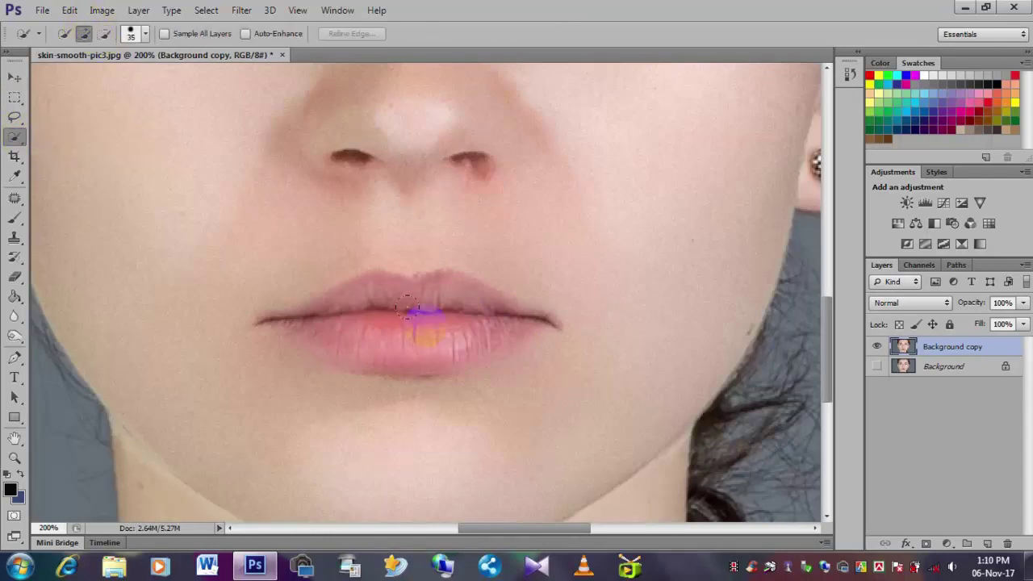
key("bracketleft")
key("bracketleft")
Brush a Quick Selection around the upper and lower lips, including both corners
mouse_move(410, 284)
left_mouse_down()
mouse_move(384, 303)
mouse_move(312, 323)
mouse_move(405, 340)
mouse_move(525, 325)
mouse_move(436, 365)
mouse_move(300, 330)
left_mouse_up()
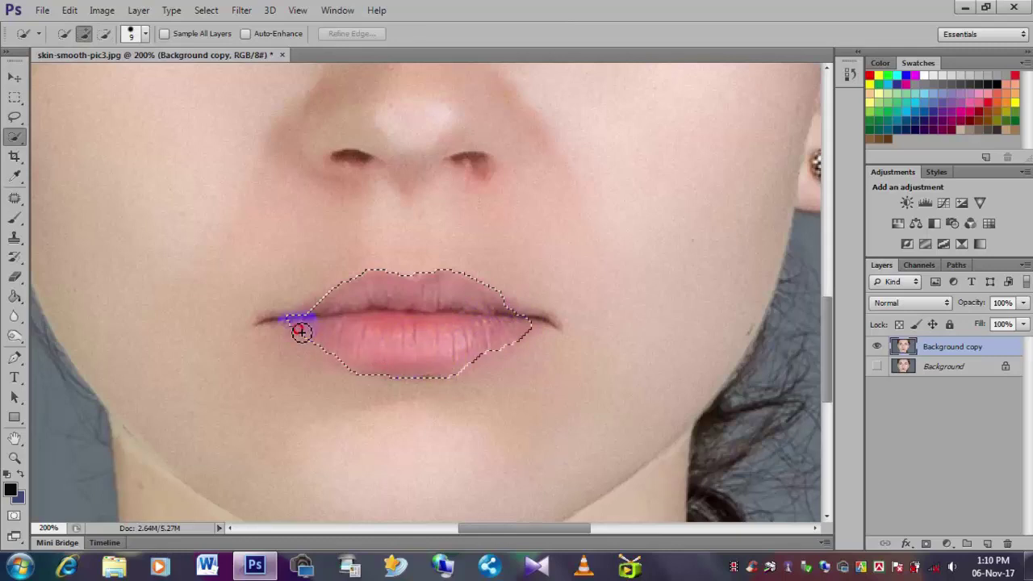
mouse_move(500, 340)
left_mouse_down()
mouse_move(512, 336)
mouse_move(506, 310)
mouse_move(520, 349)
mouse_move(471, 365)
mouse_move(461, 316)
mouse_move(522, 321)
mouse_move(512, 311)
mouse_move(424, 339)
left_mouse_up()
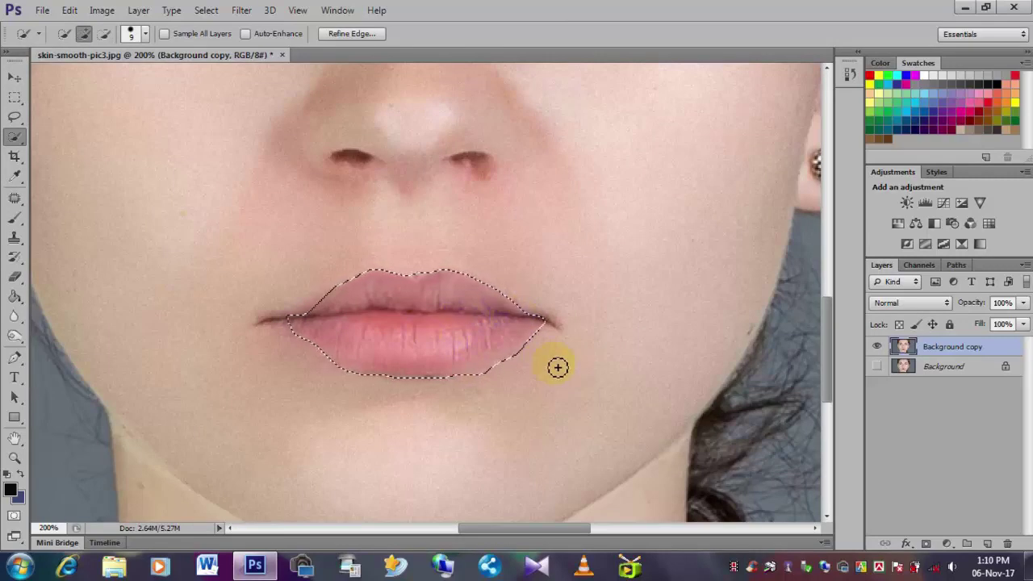
left_click_drag(537, 350, 467, 385)
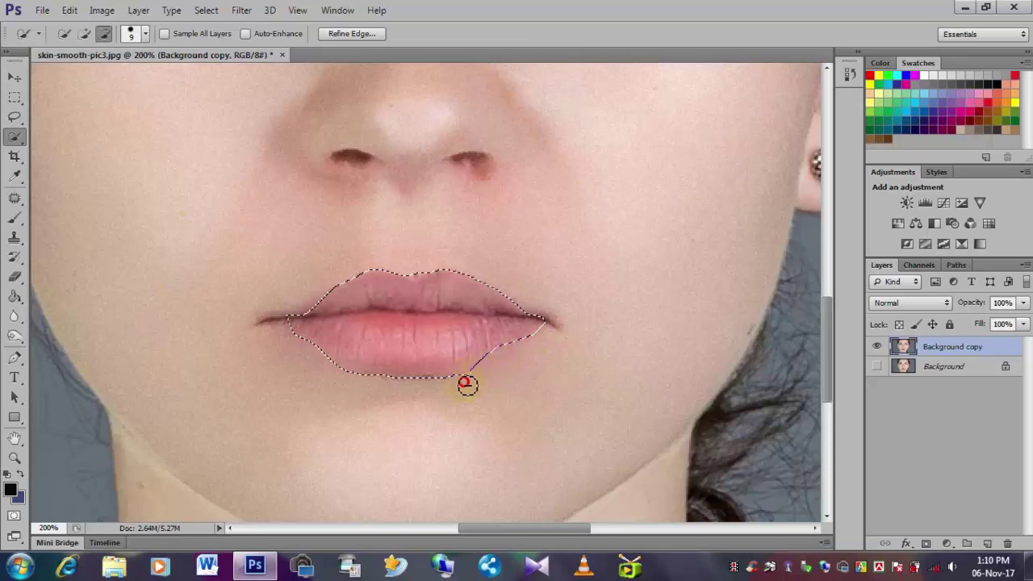
mouse_move(302, 317)
left_mouse_down()
mouse_move(320, 326)
mouse_move(312, 315)
mouse_move(454, 316)
mouse_move(421, 331)
left_mouse_up()
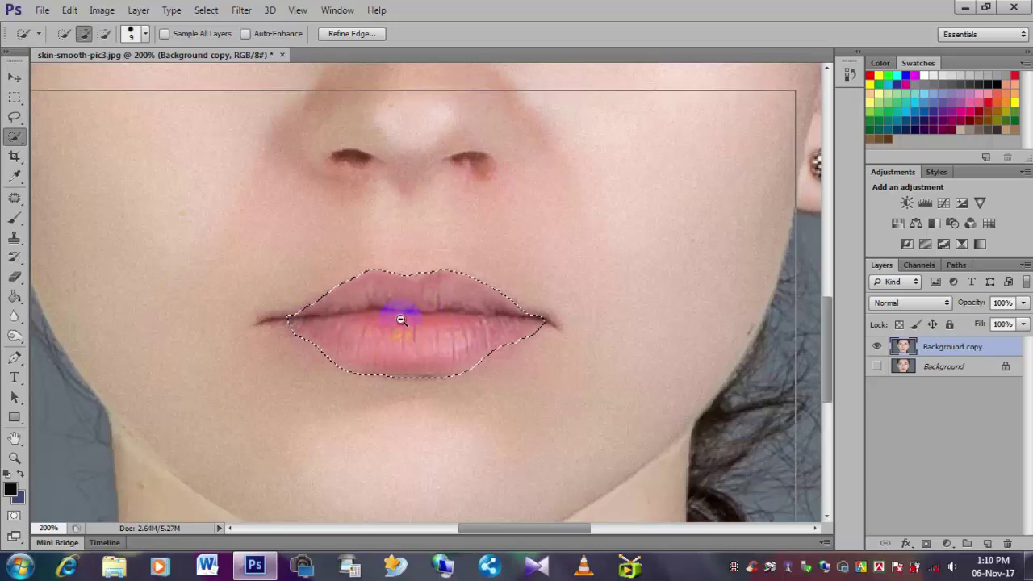
left_click(400, 319, "alt")
left_click(400, 320, "alt")
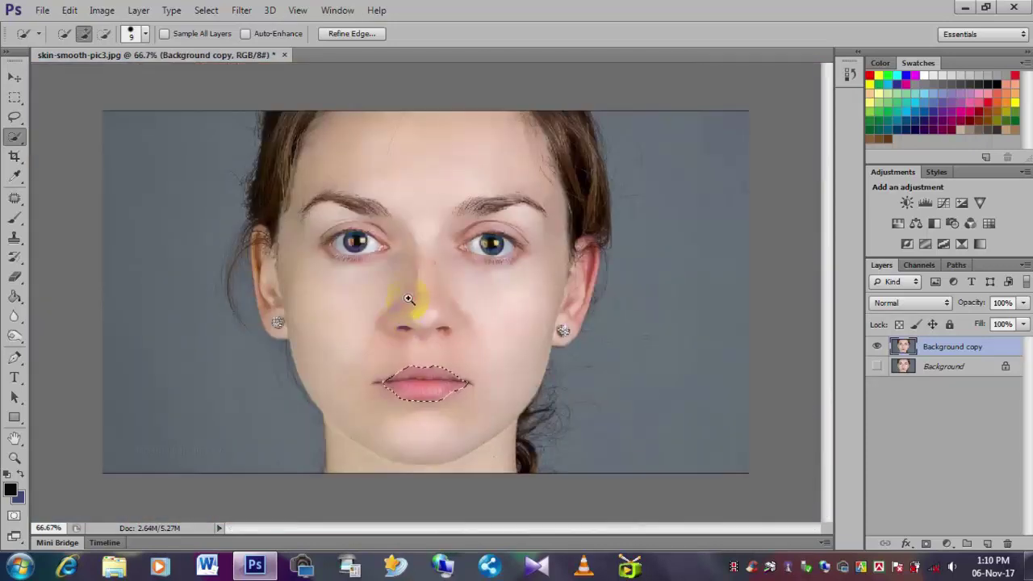
left_click(408, 299, "ctrl")
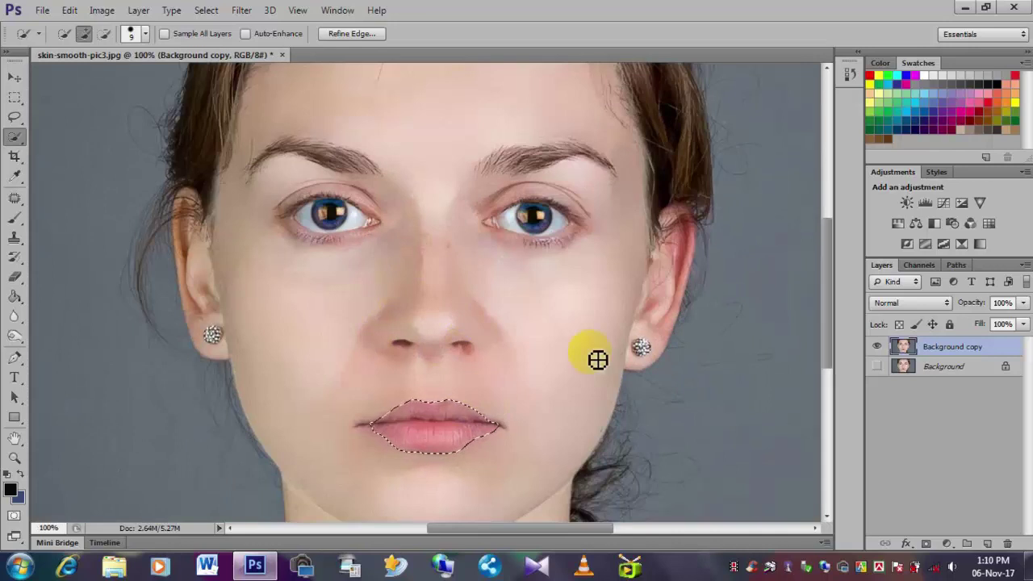
Raise the lips' Hue/Saturation to Saturation +44, leaving Hue and Lightness at 0
key("ctrl+u")
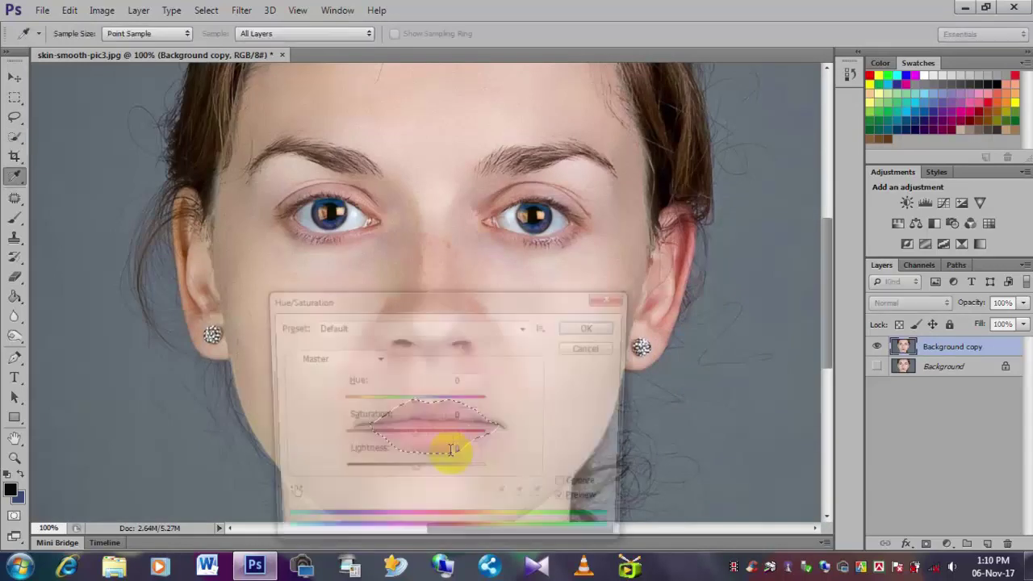
left_click_drag(449, 299, 881, 89)
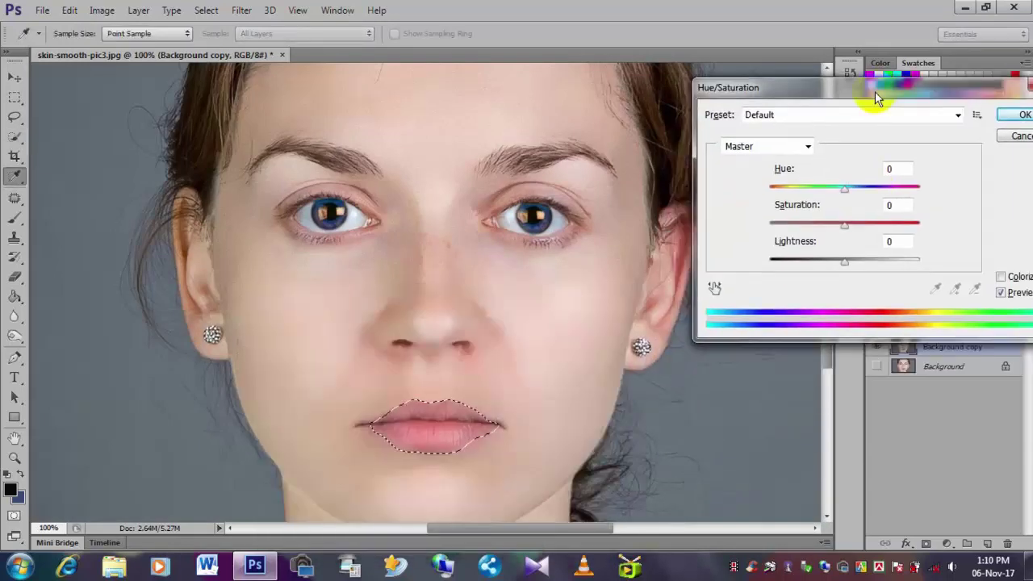
mouse_move(845, 188)
left_mouse_down()
mouse_move(827, 188)
mouse_move(843, 193)
left_mouse_up()
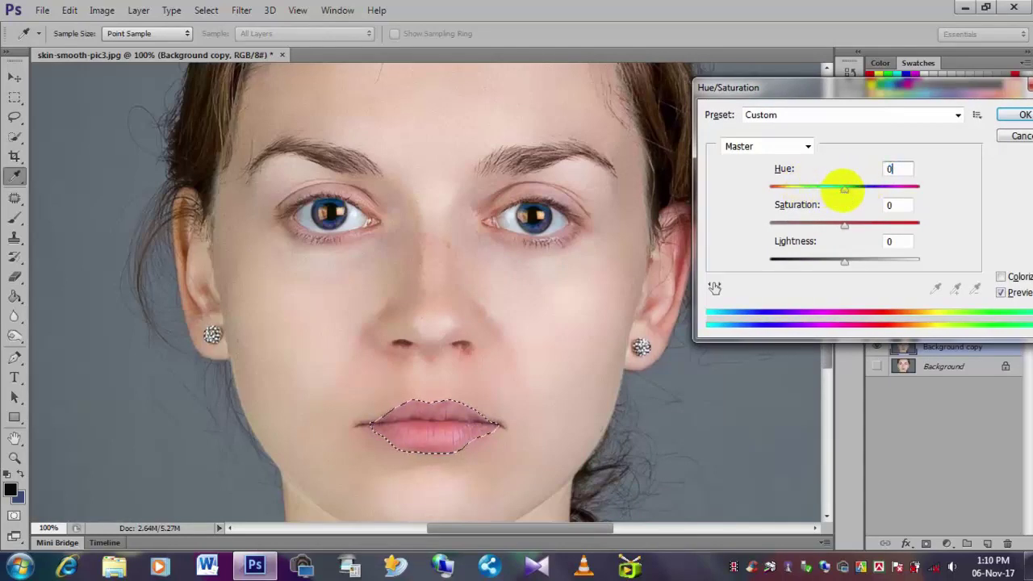
left_click_drag(846, 223, 880, 227)
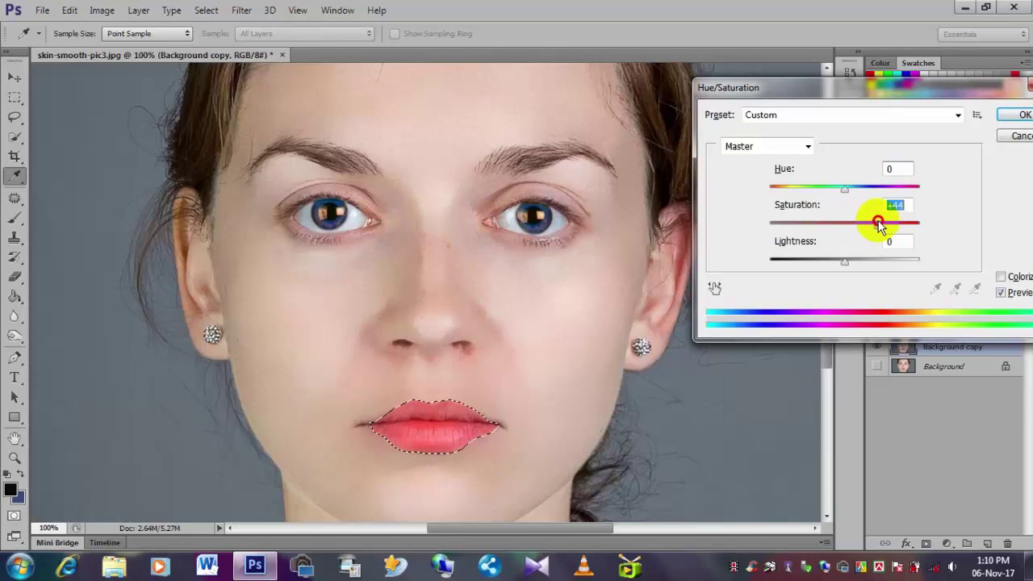
left_click_drag(844, 187, 846, 192)
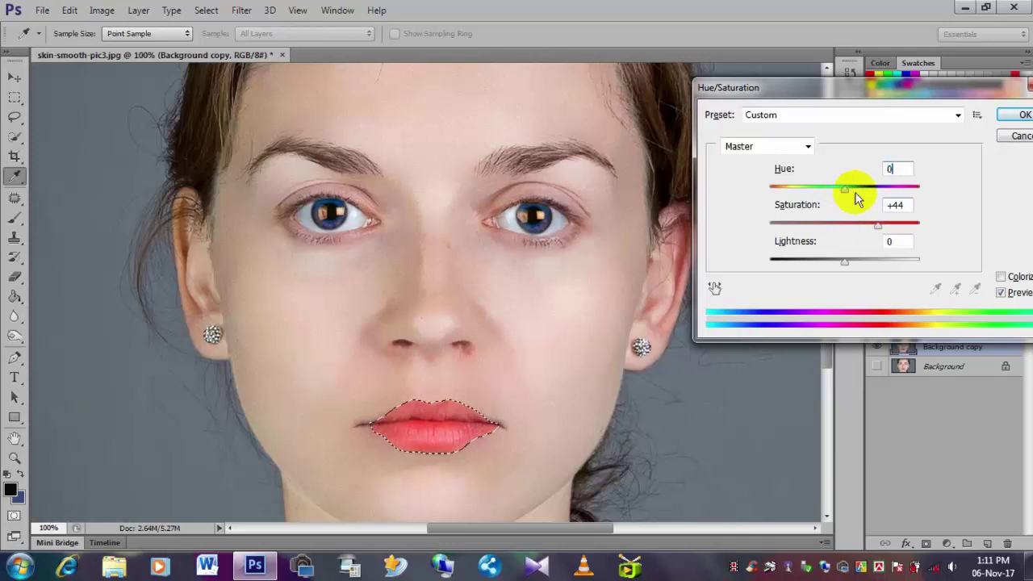
left_click_drag(852, 261, 845, 264)
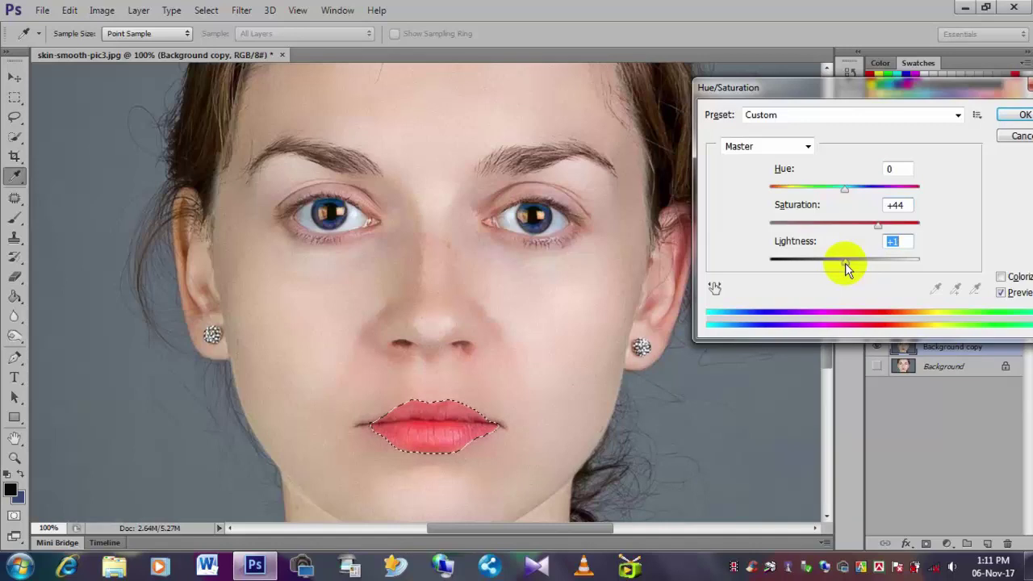
type("0")
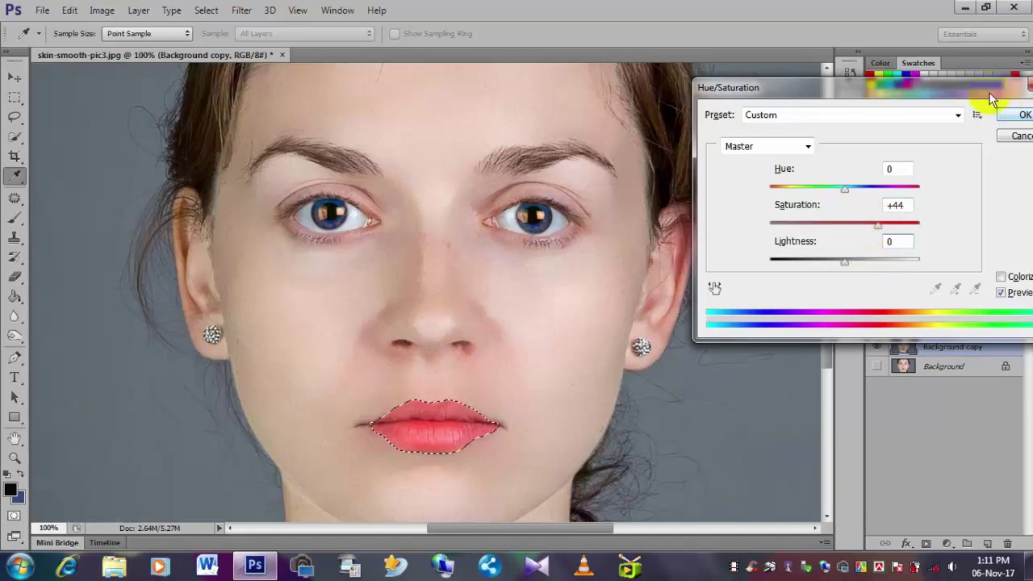
left_click_drag(972, 87, 839, 83)
left_click(892, 111)
Brush away the lip selection with a size-90 Quick Selection brush and zoom out to 50%
key("w")
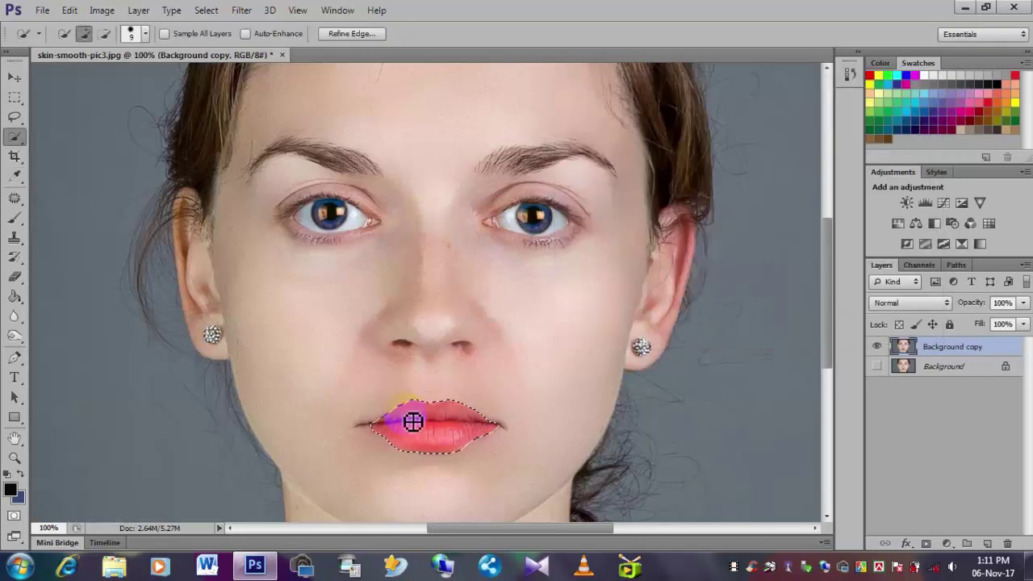
left_click_drag(412, 422, 413, 428)
key("bracketright")
key("bracketright")
key("bracketright")
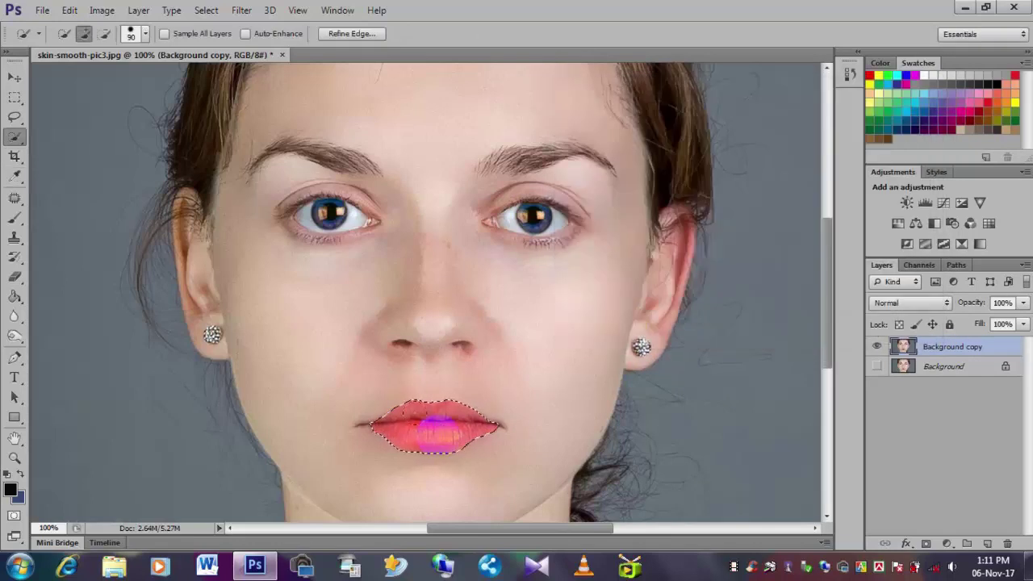
left_click_drag(519, 426, 359, 420)
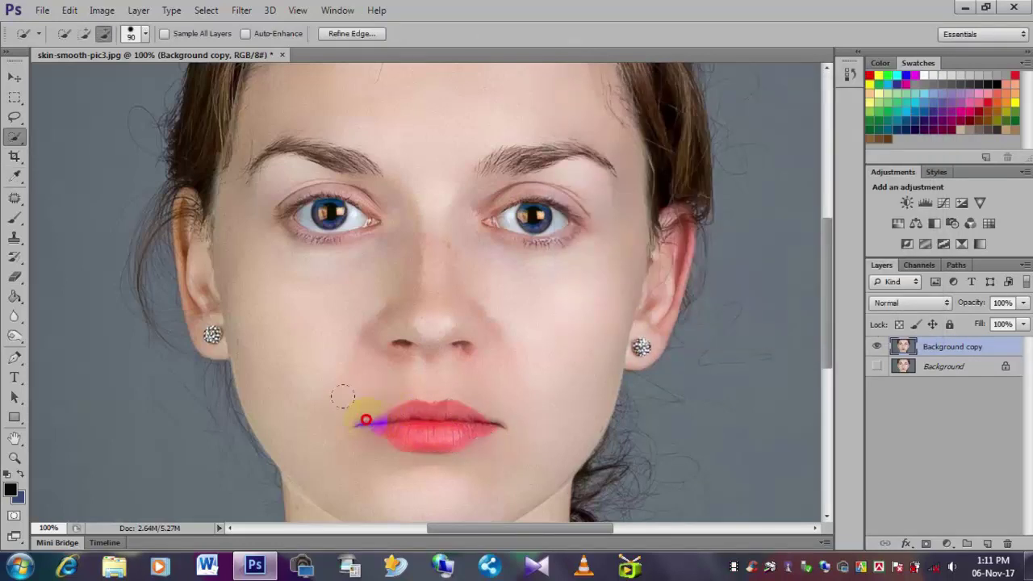
left_click_drag(285, 333, 372, 302)
left_click(396, 325, "alt")
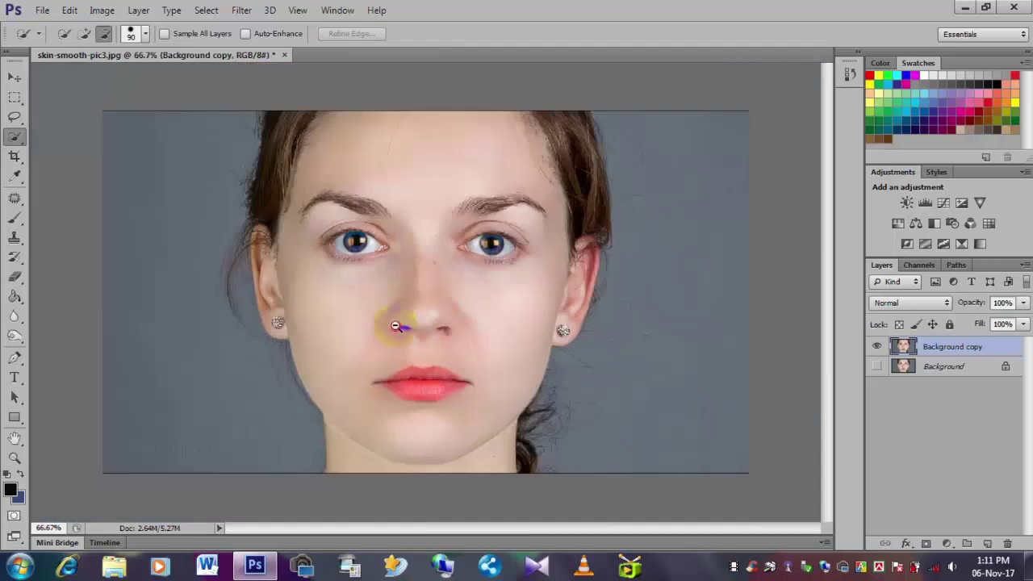
left_click(396, 325, "alt")
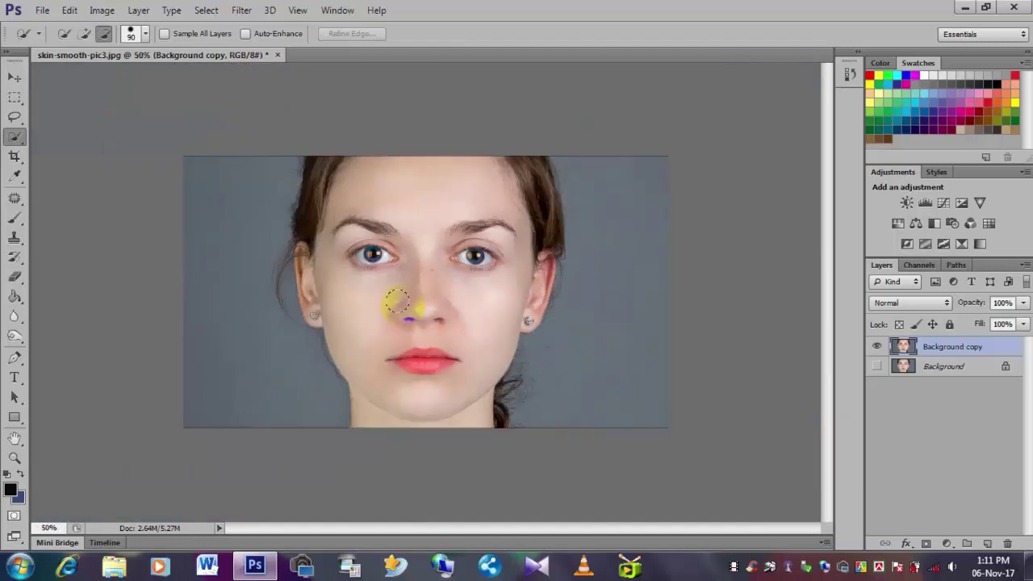
key("v")
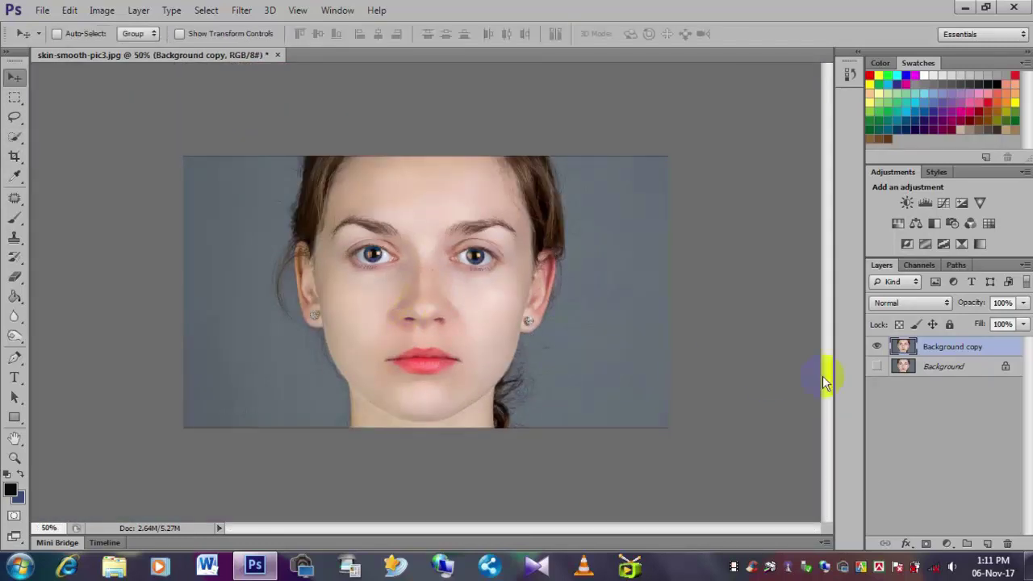
Toggle the Background copy layer's visibility to compare the original and retouched portrait
left_click(876, 347)
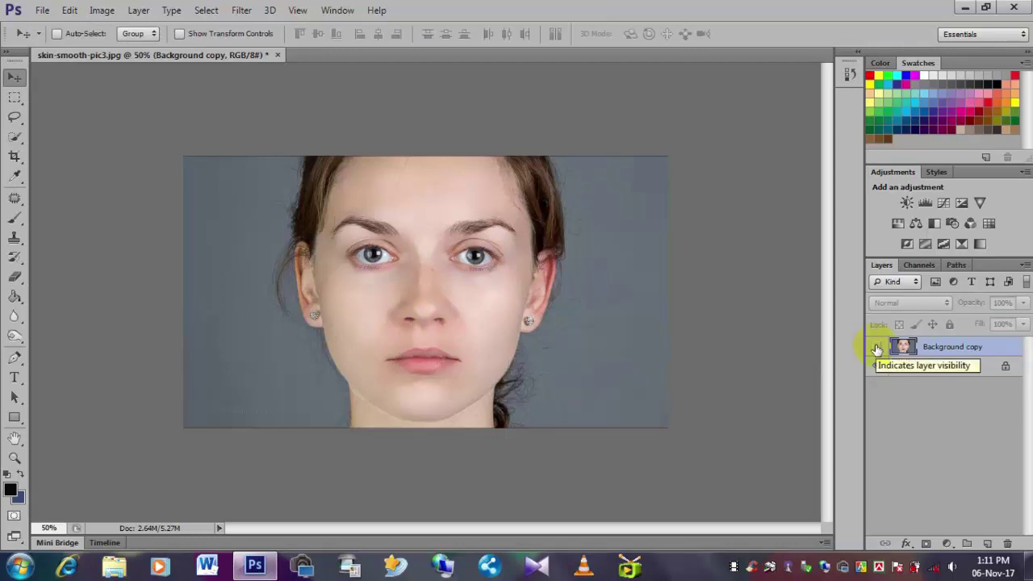
key("ctrl+plus")
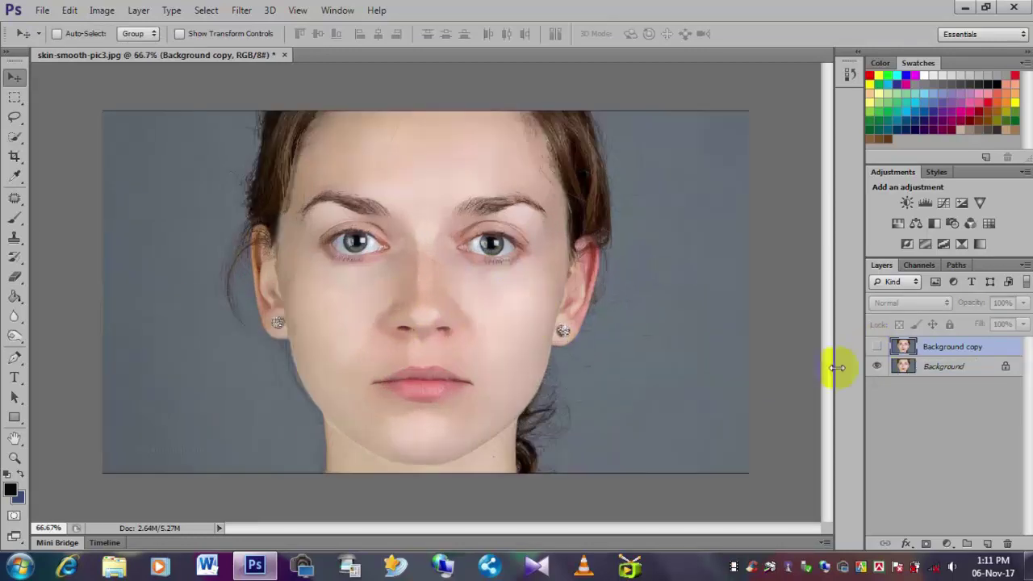
left_click(877, 347)
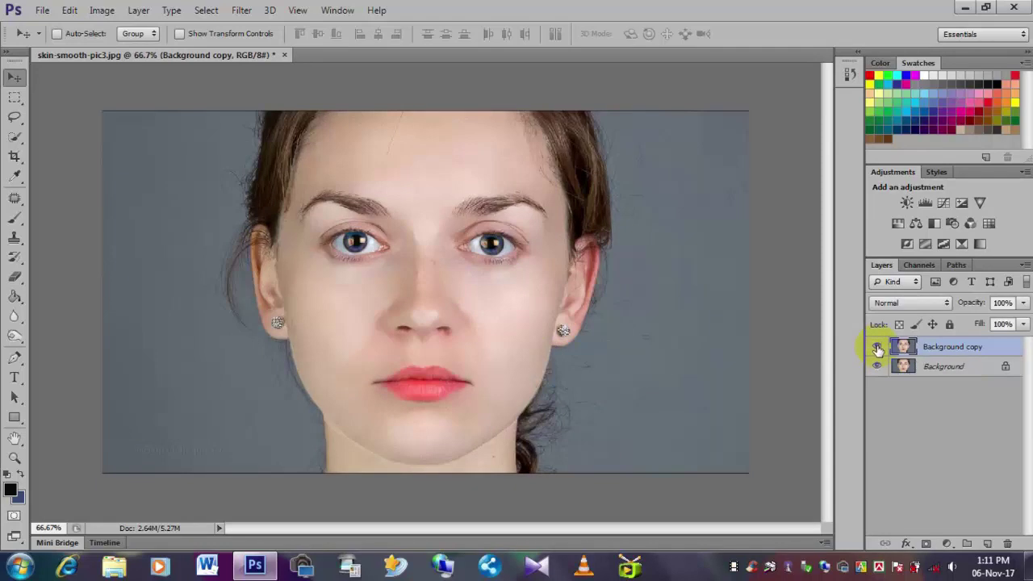
left_click(877, 347)
left_click(876, 347)
left_click(877, 347)
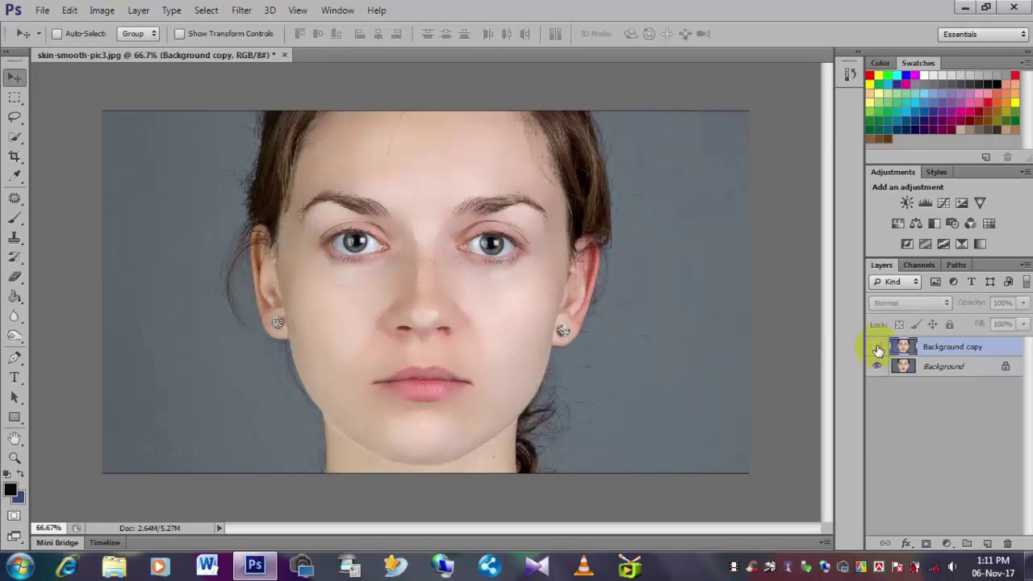
left_click(876, 347)
left_click(877, 347)
left_click(876, 348)
left_click(876, 347)
left_click(876, 347)
left_click(877, 347)
left_click(876, 347)
Delete the original Background layer and zoom out to 50%
left_click(920, 369)
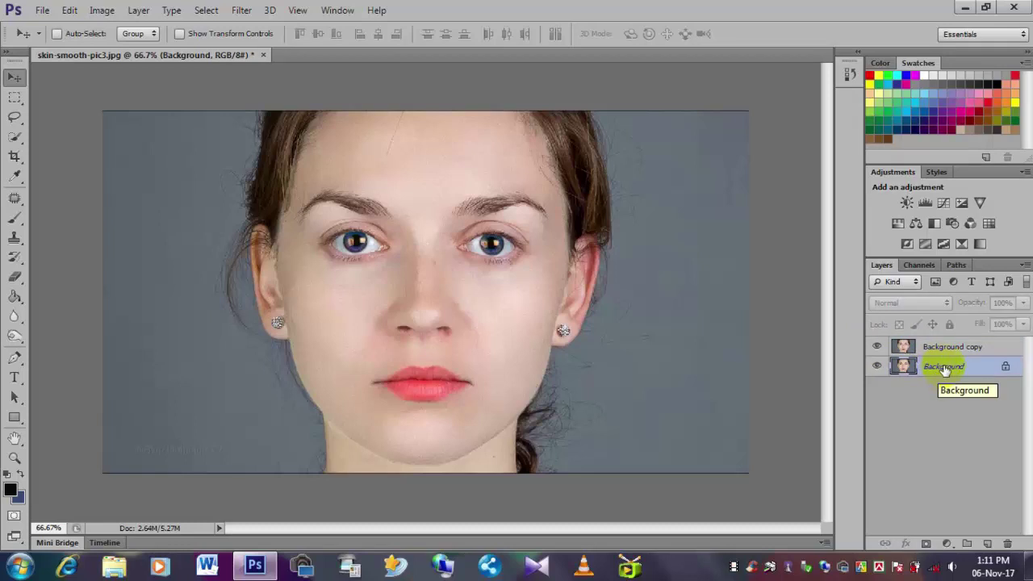
key("Delete")
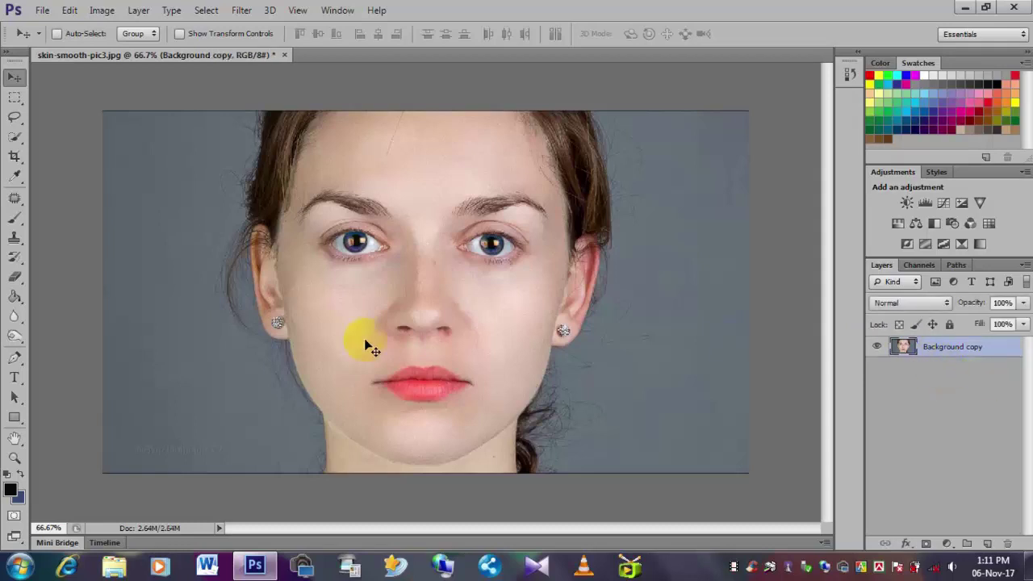
key("ctrl+minus")
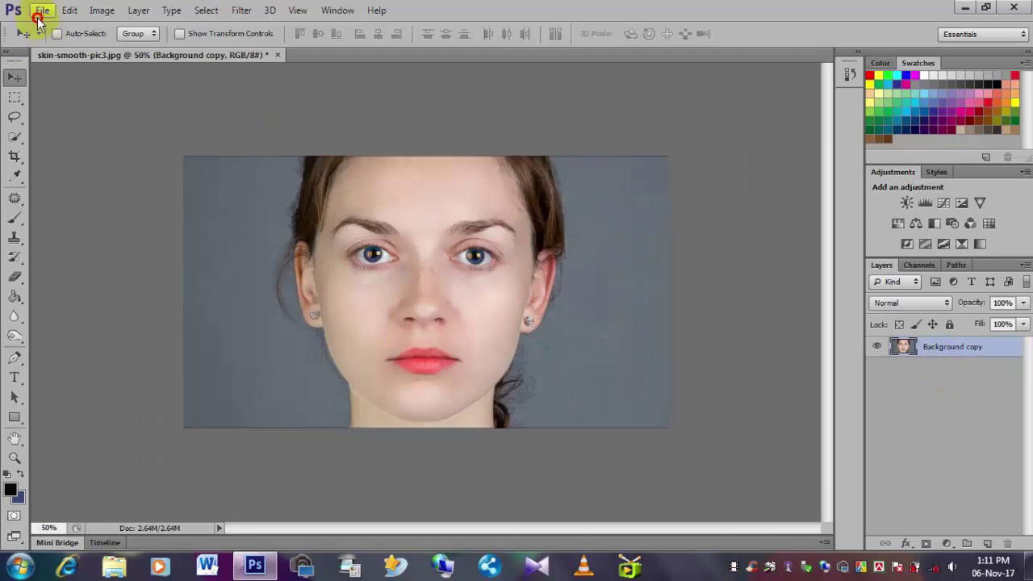
Set up Save As for skin-smooth-pic3.jpg on the Desktop in JPEG format
left_click(37, 16)
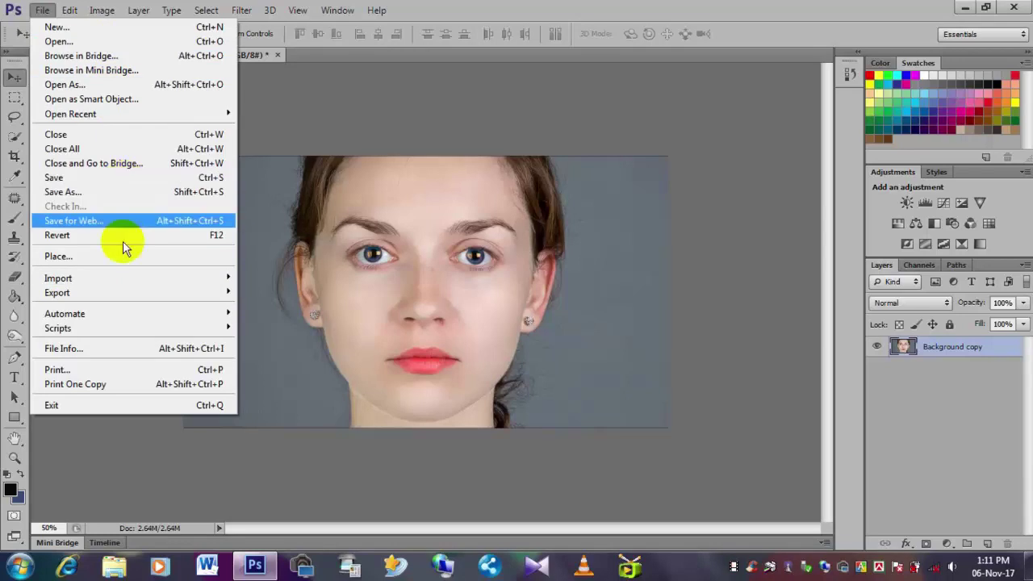
left_click(158, 196)
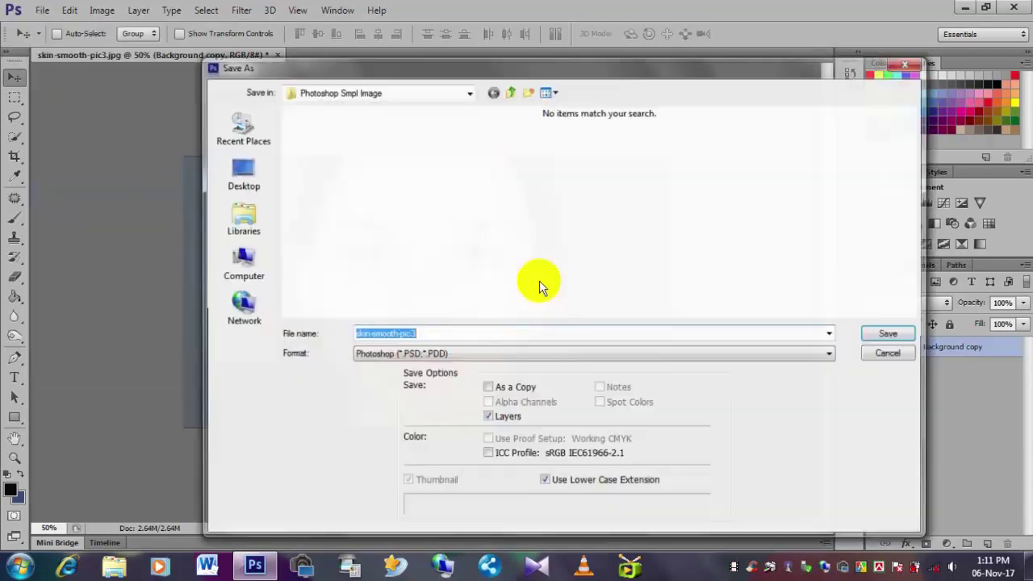
left_click(240, 169)
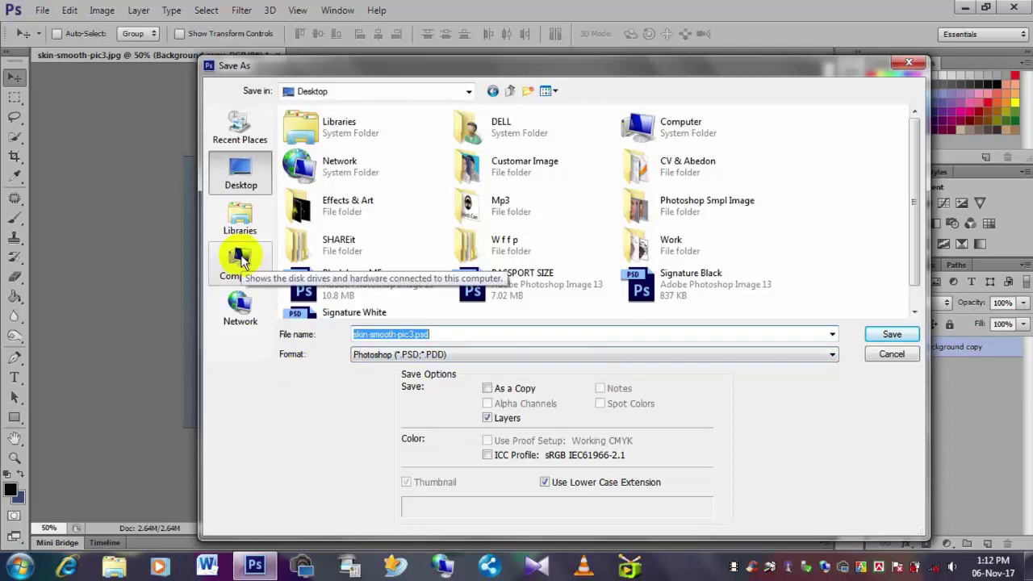
left_click(569, 353)
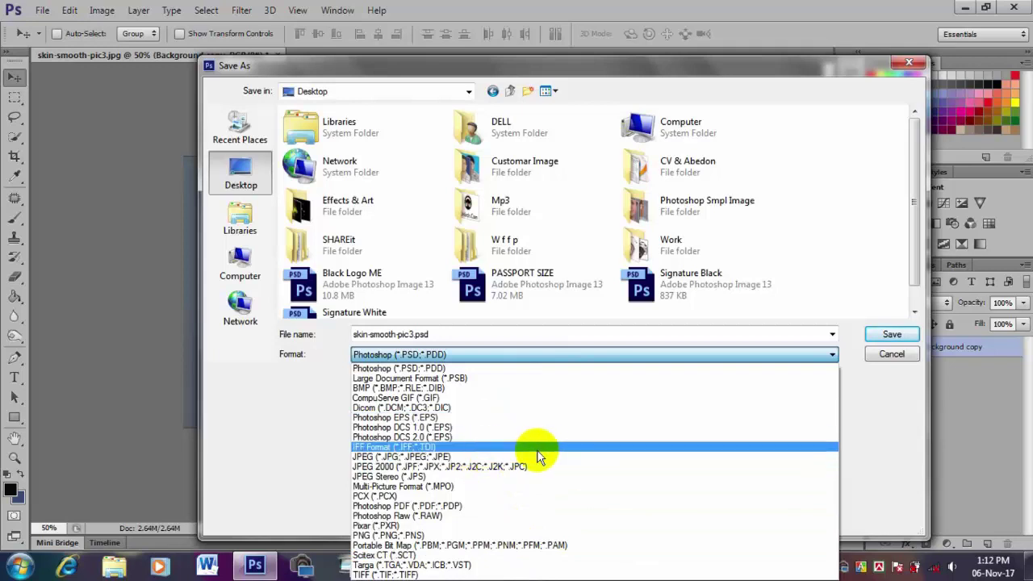
left_click(462, 457)
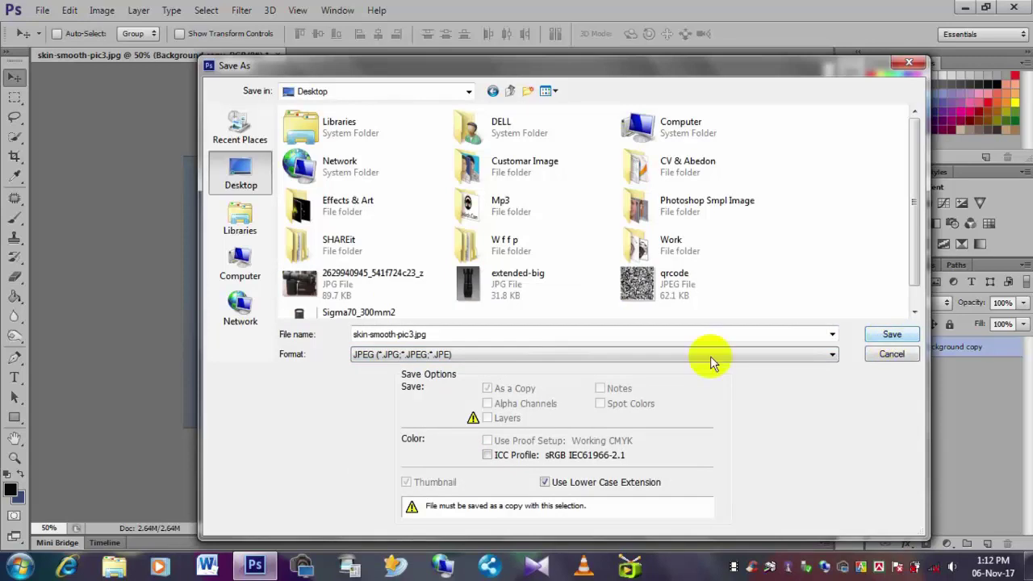
Save the JPEG at Quality 12 Maximum and close the portrait document
left_click(891, 334)
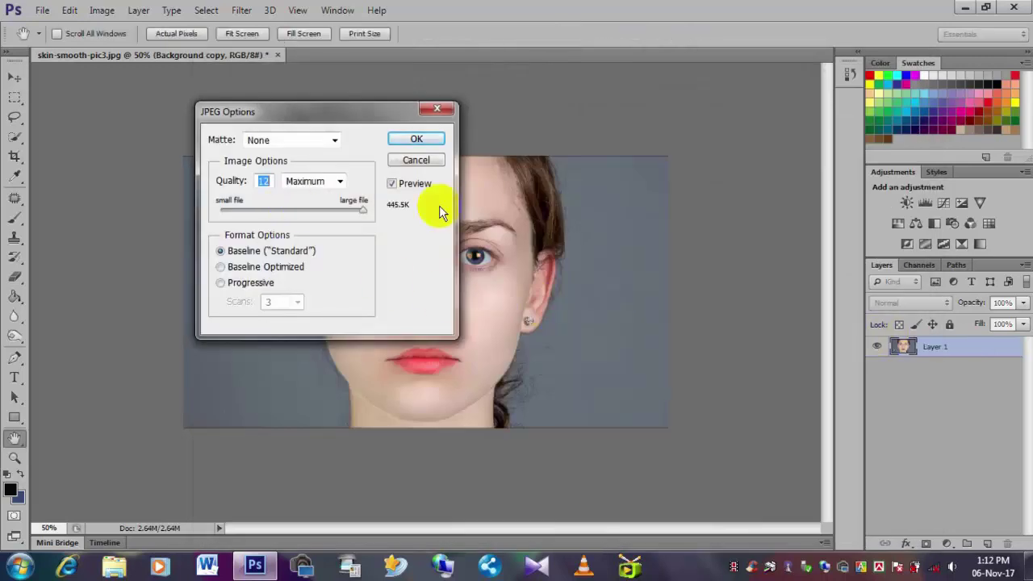
left_click(417, 139)
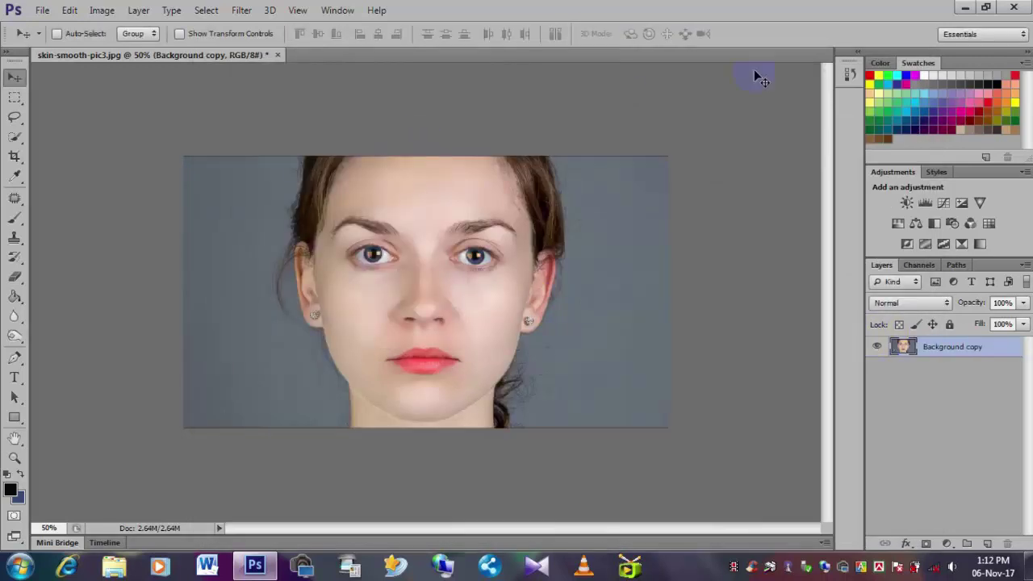
left_click(277, 55)
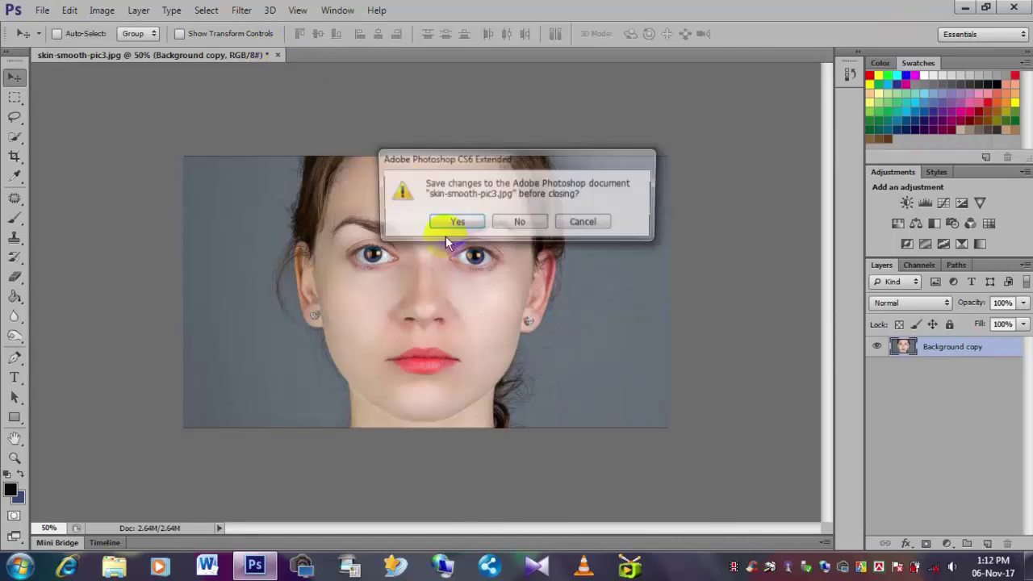
left_click(519, 220)
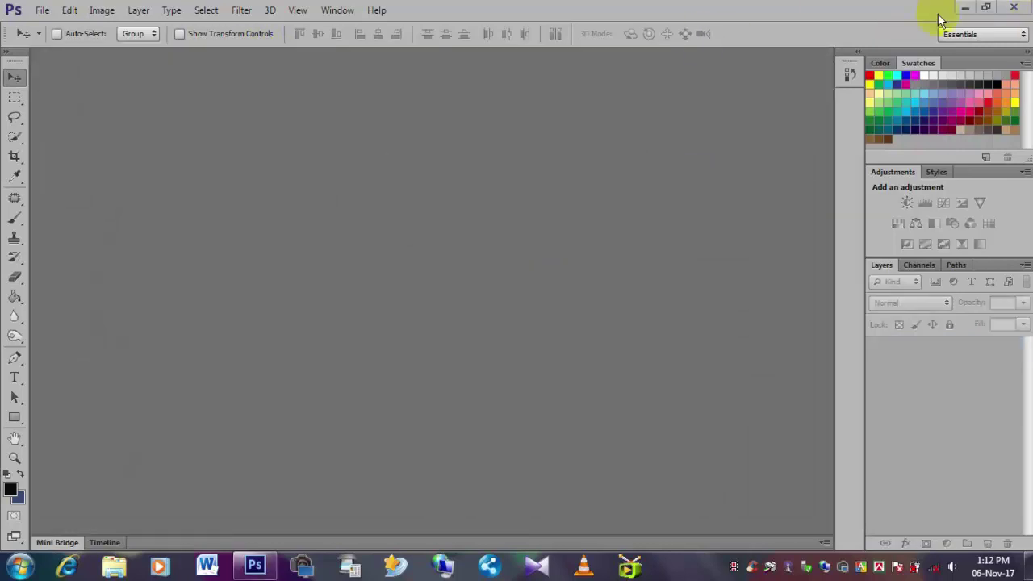
Close Photoshop and preview skin-smooth-pic3.jpg from its desktop icon
left_click(1023, 8)
right_click(360, 75)
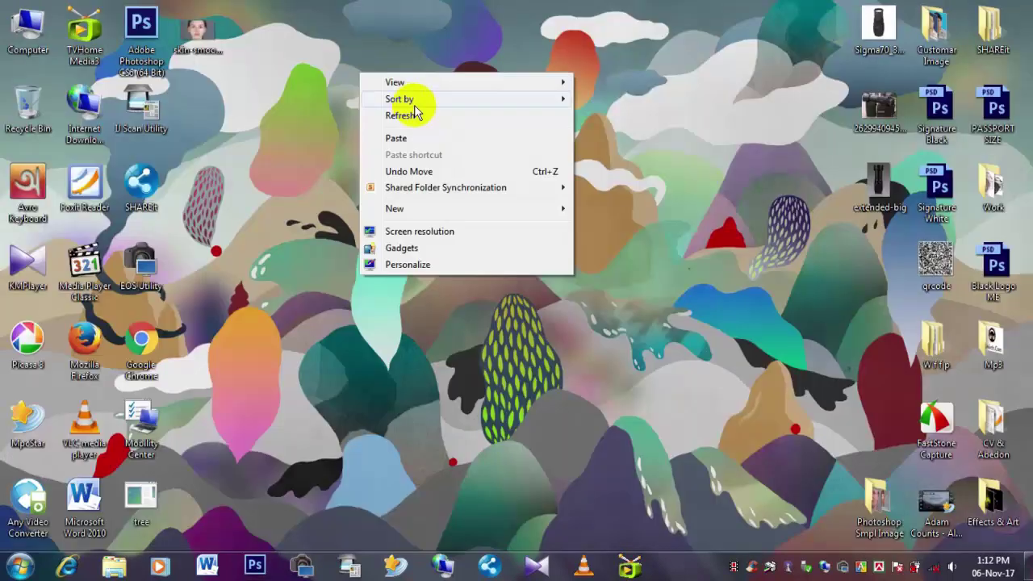
left_click(416, 117)
right_click(198, 28)
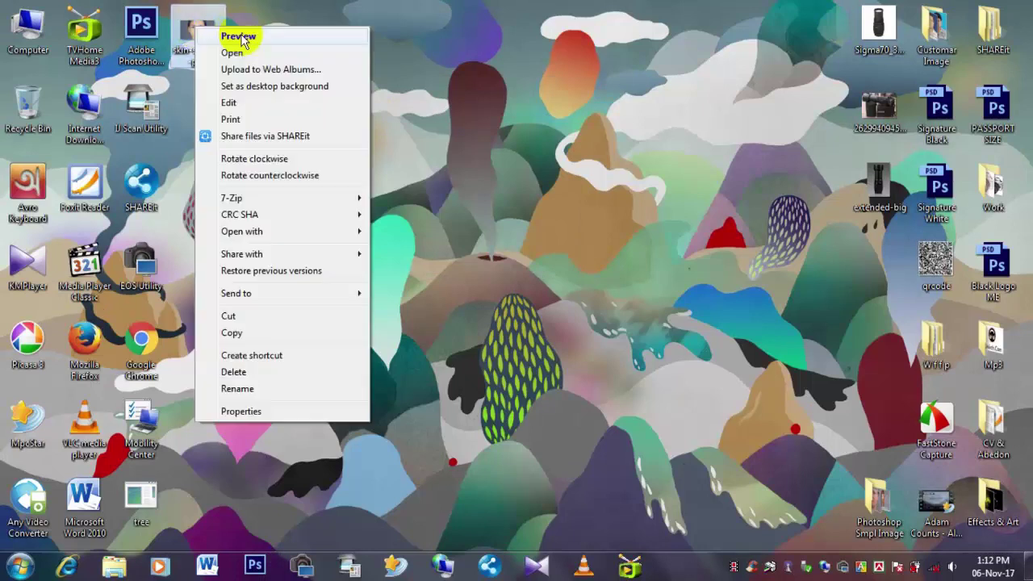
left_click(242, 39)
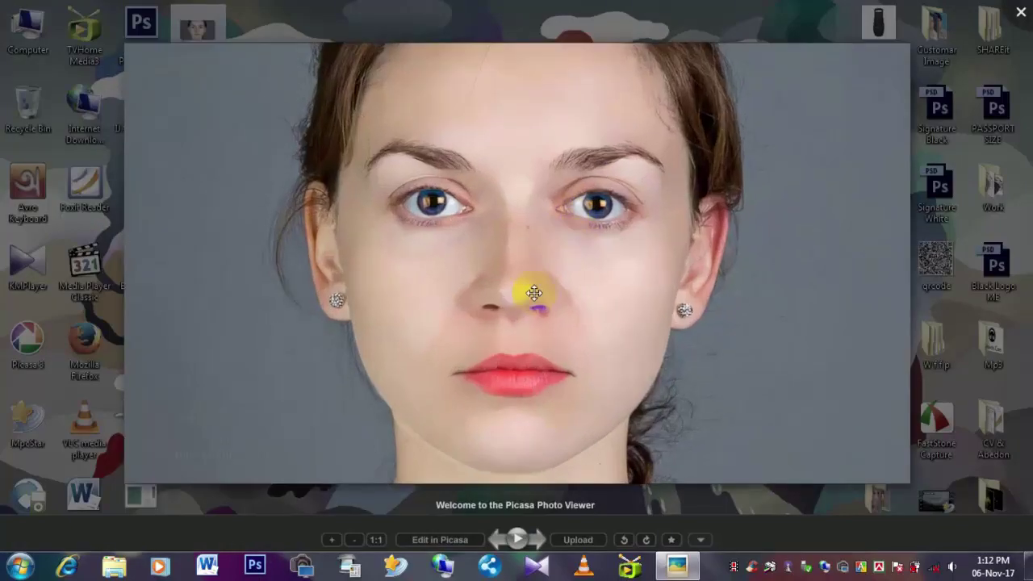
Zoom out and pan in Picasa Photo Viewer to see the whole retouched portrait
scroll(529, 262, "down", 2)
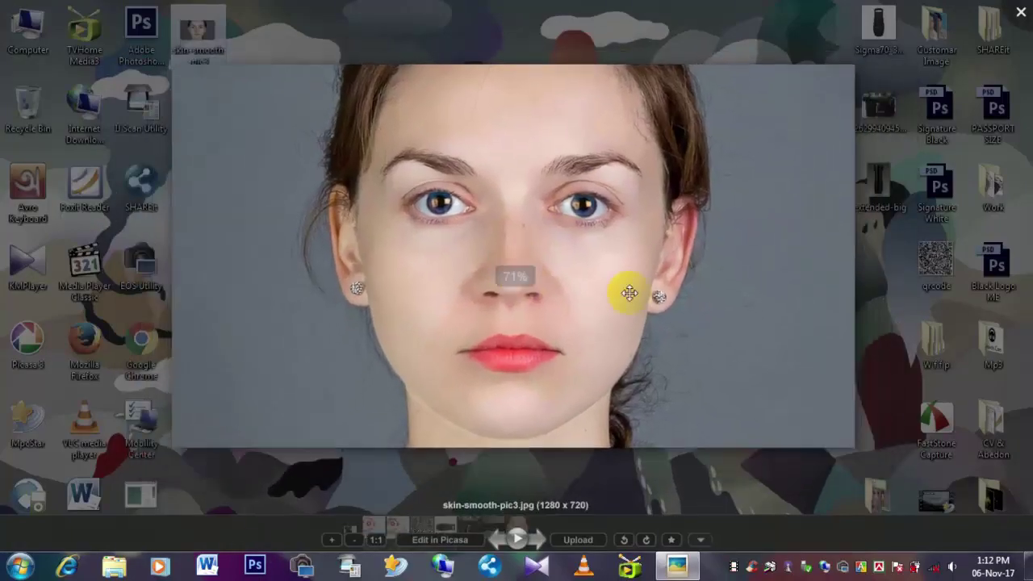
left_click_drag(635, 288, 642, 295)
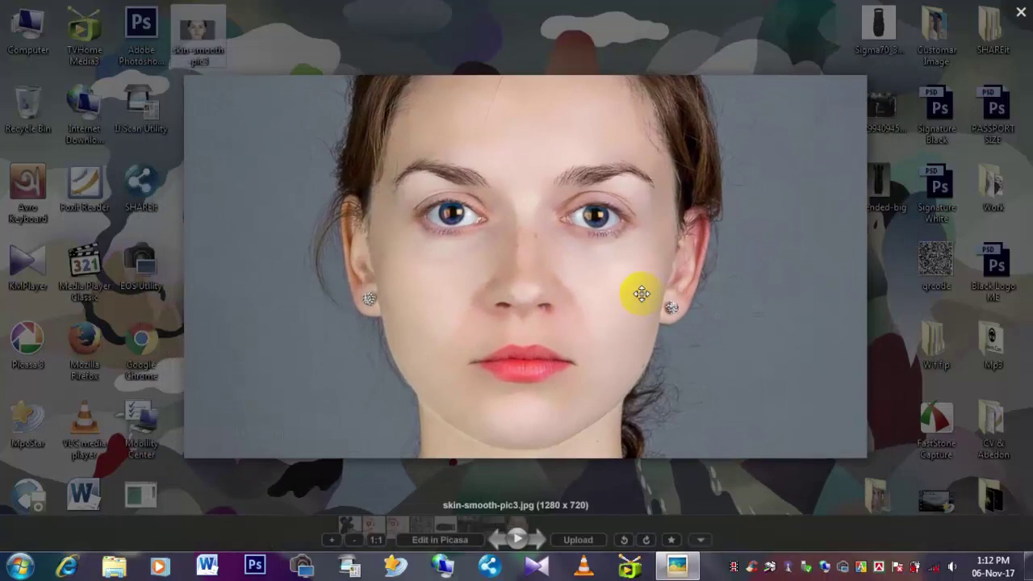
scroll(570, 330, "down", 2)
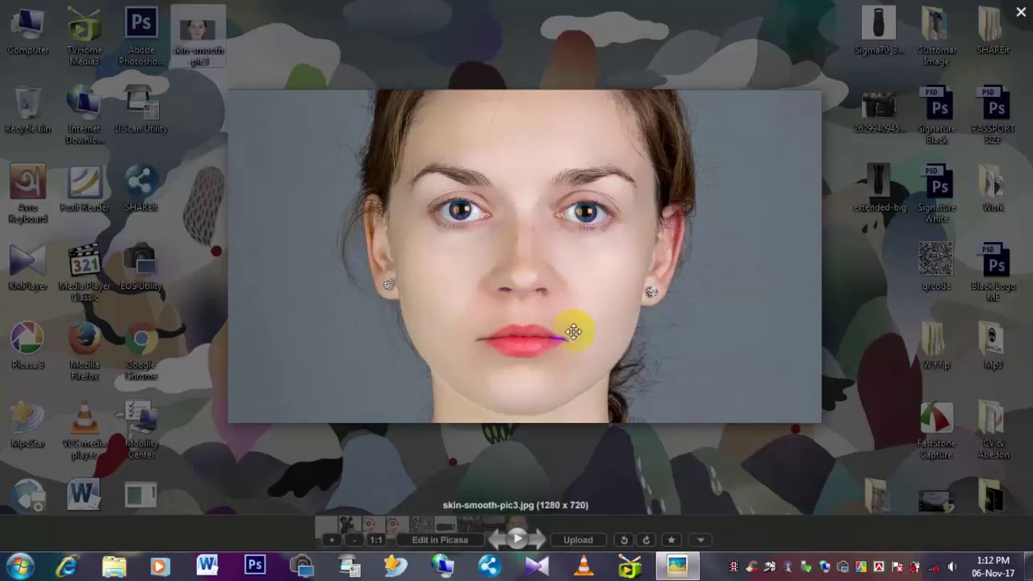
scroll(573, 331, "down", 2)
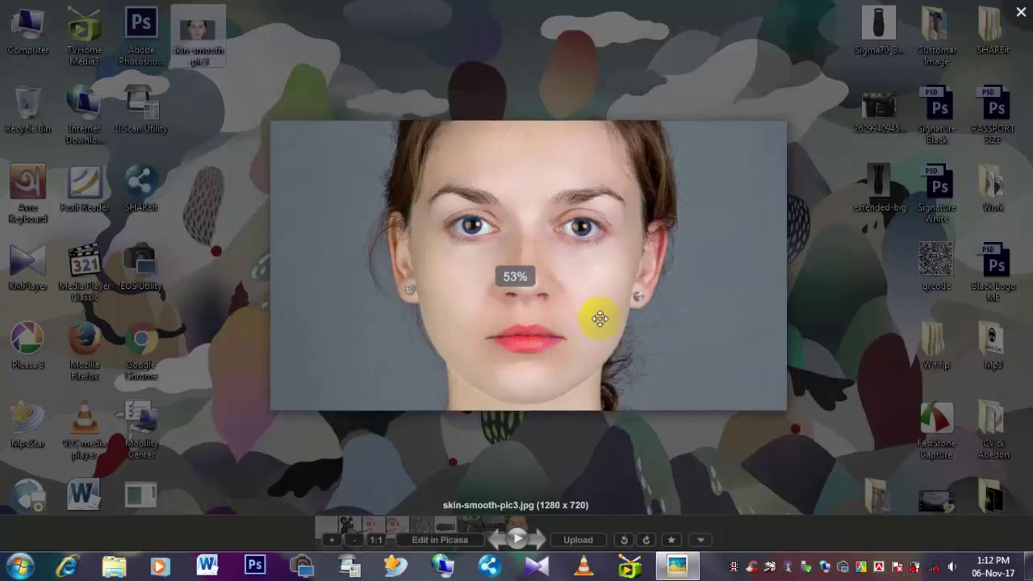
left_click(598, 318)
left_click(595, 318)
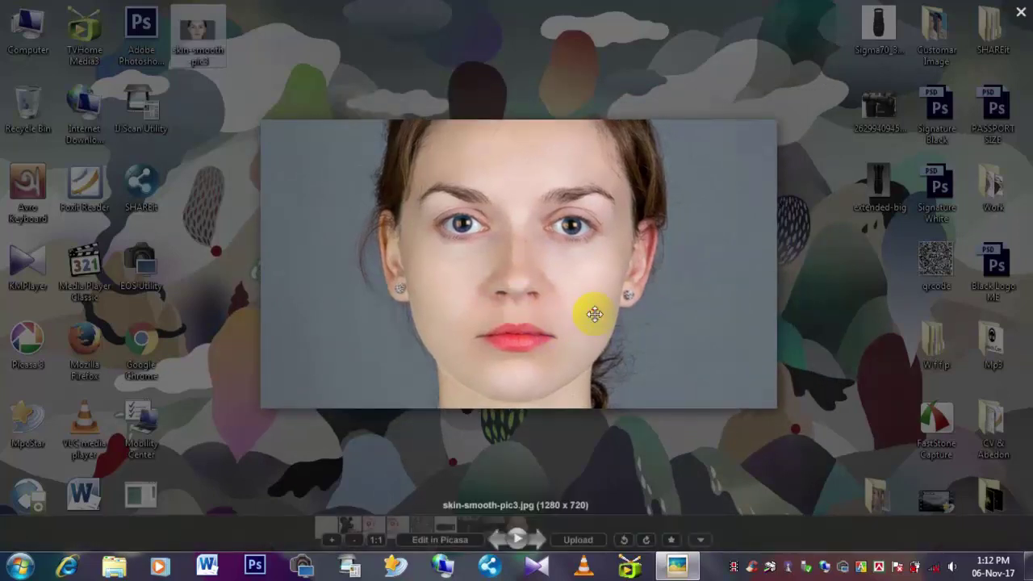
Window and close Picasa Photo Viewer, then refresh the Windows desktop
double_click(520, 121)
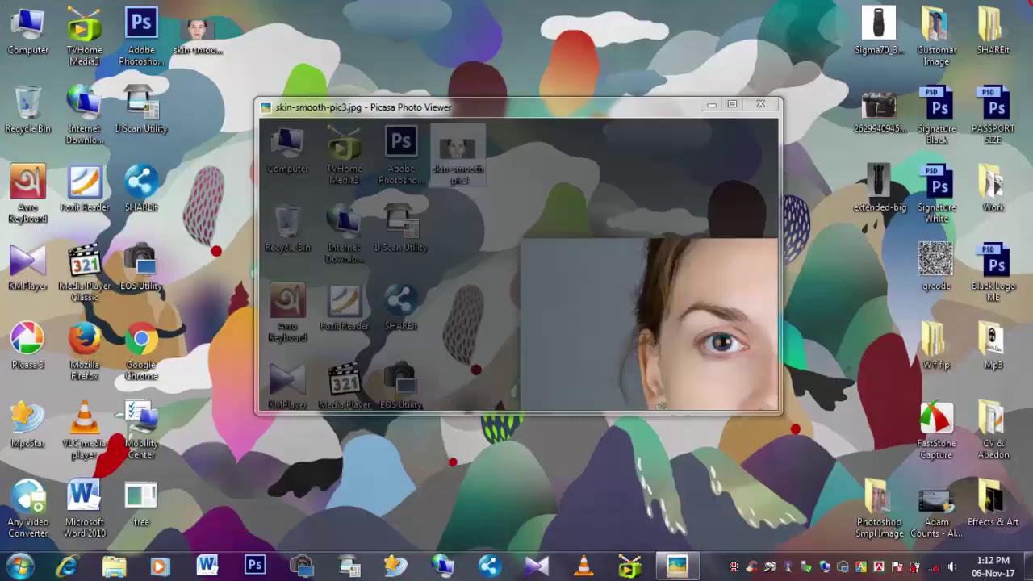
left_click(740, 104)
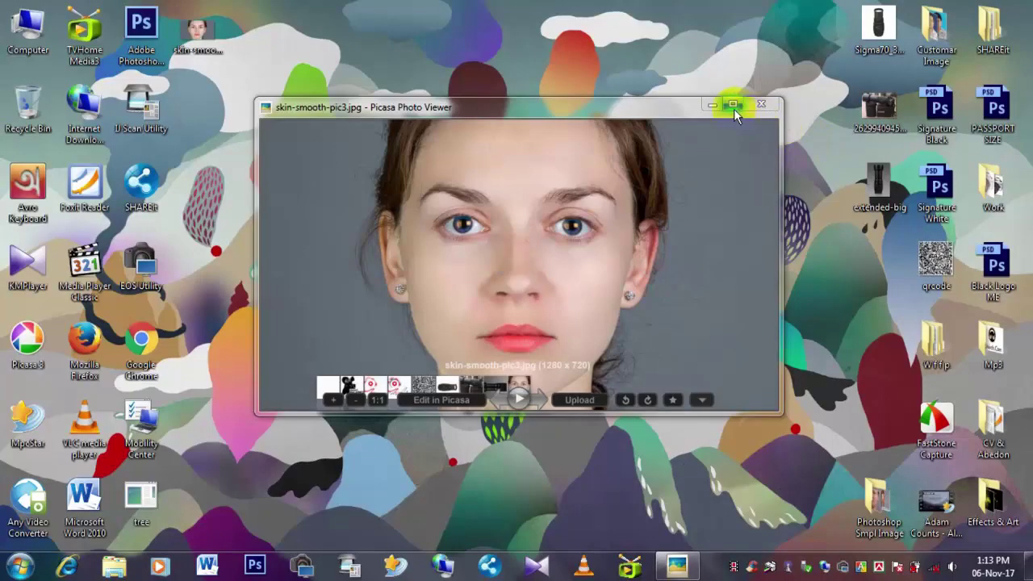
left_click(734, 108)
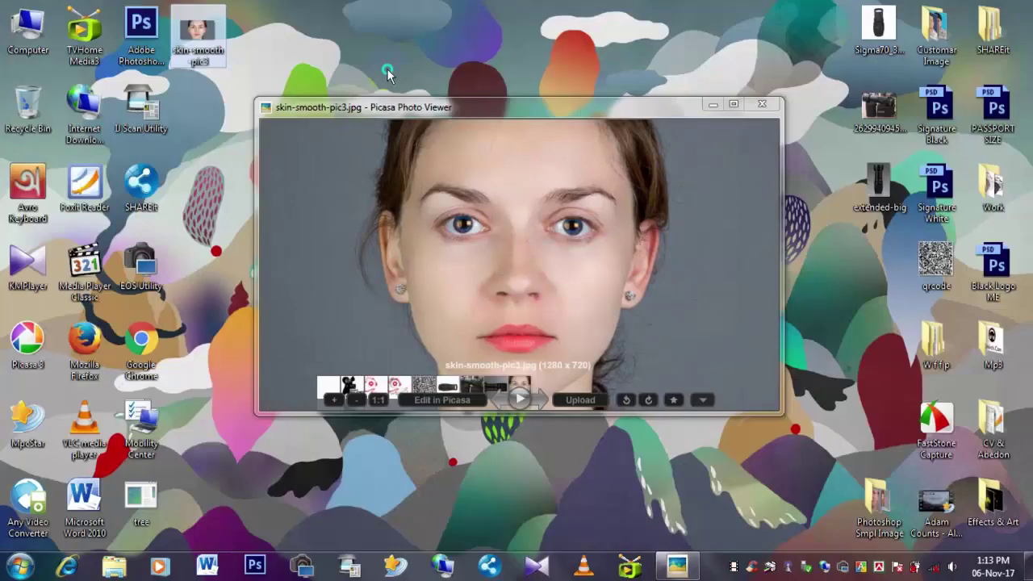
right_click(389, 72)
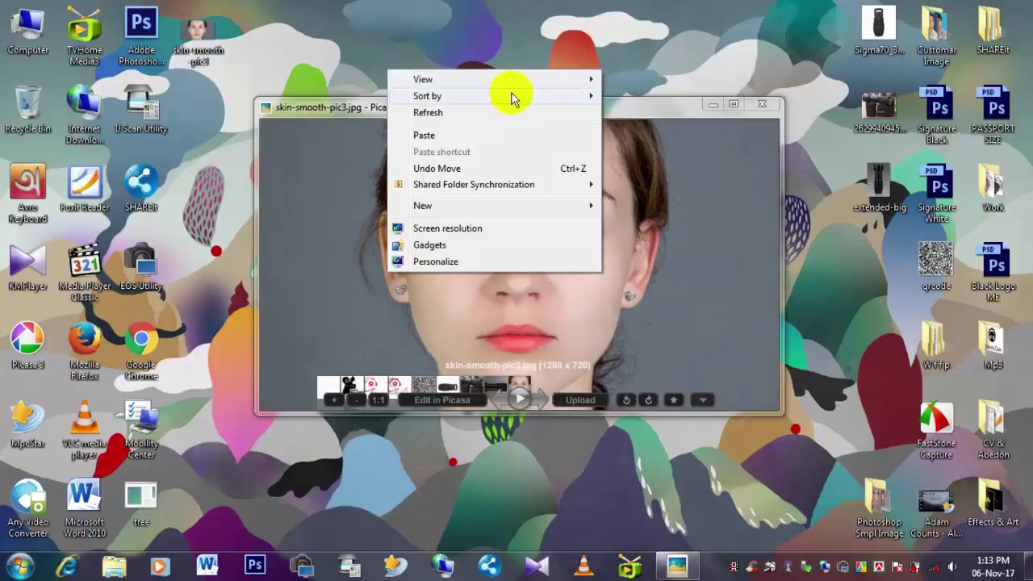
left_click(479, 113)
left_click(761, 103)
right_click(529, 47)
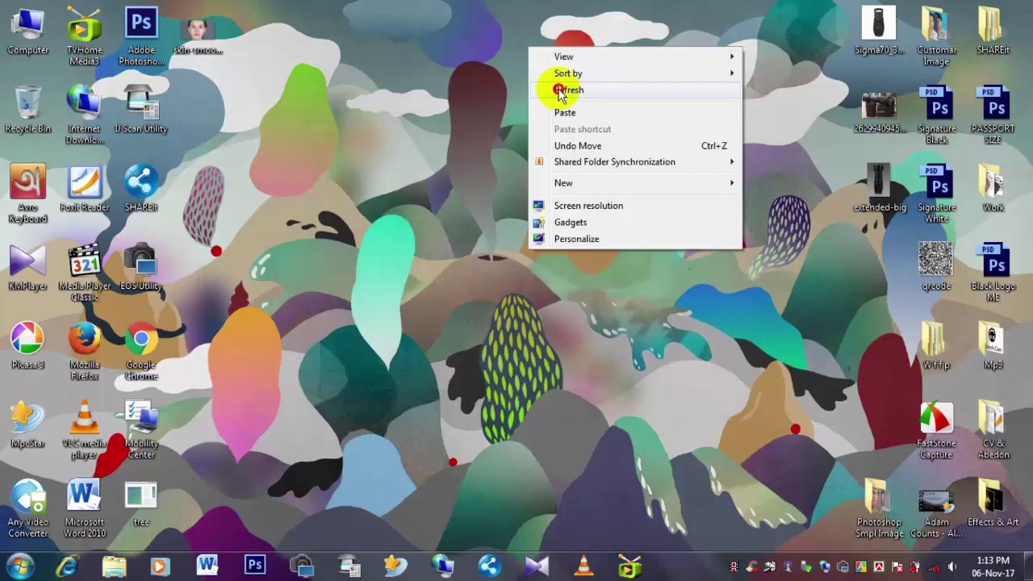
left_click(561, 90)
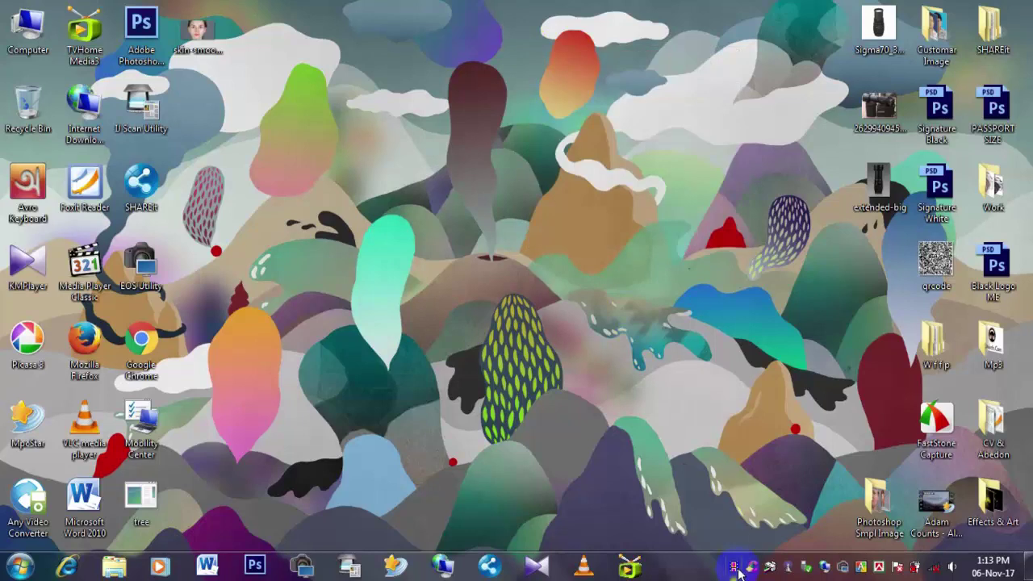